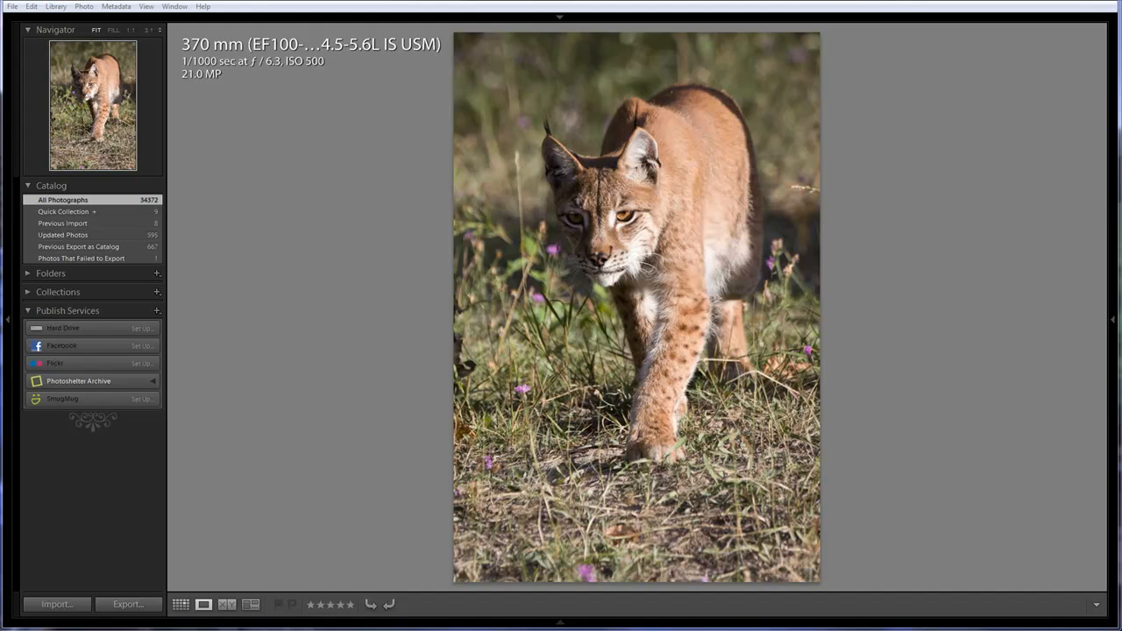
# Try a Fill Light value of 78 on the lynx photo in the Develop module, resetting it to 0
pyautogui.press('d')
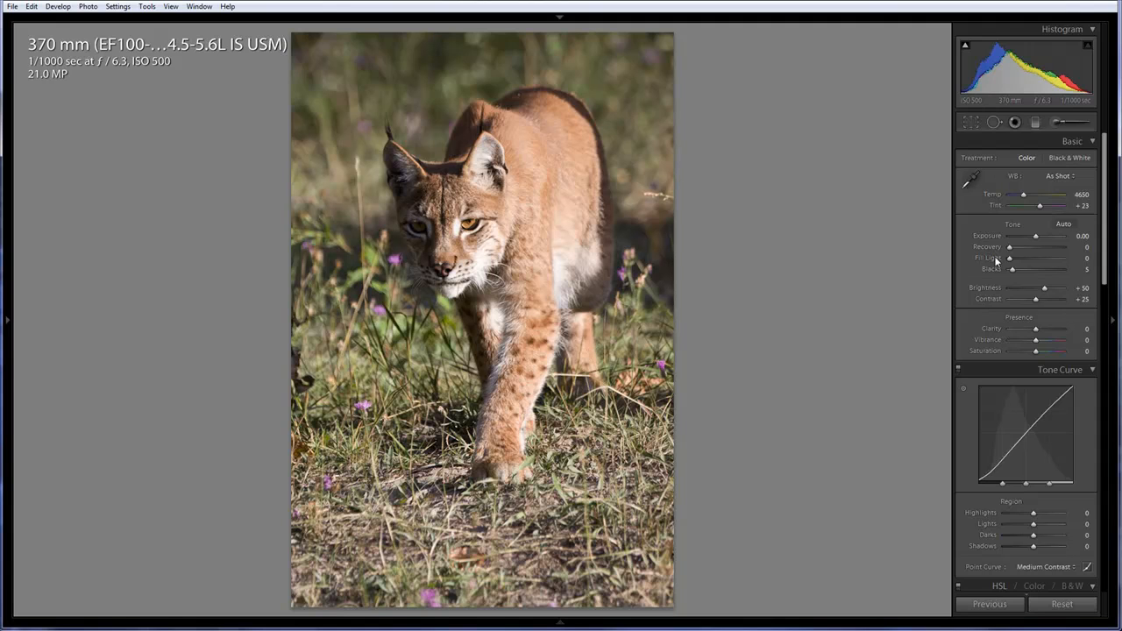
pyautogui.moveTo(1009, 259); pyautogui.dragTo(1052, 269)
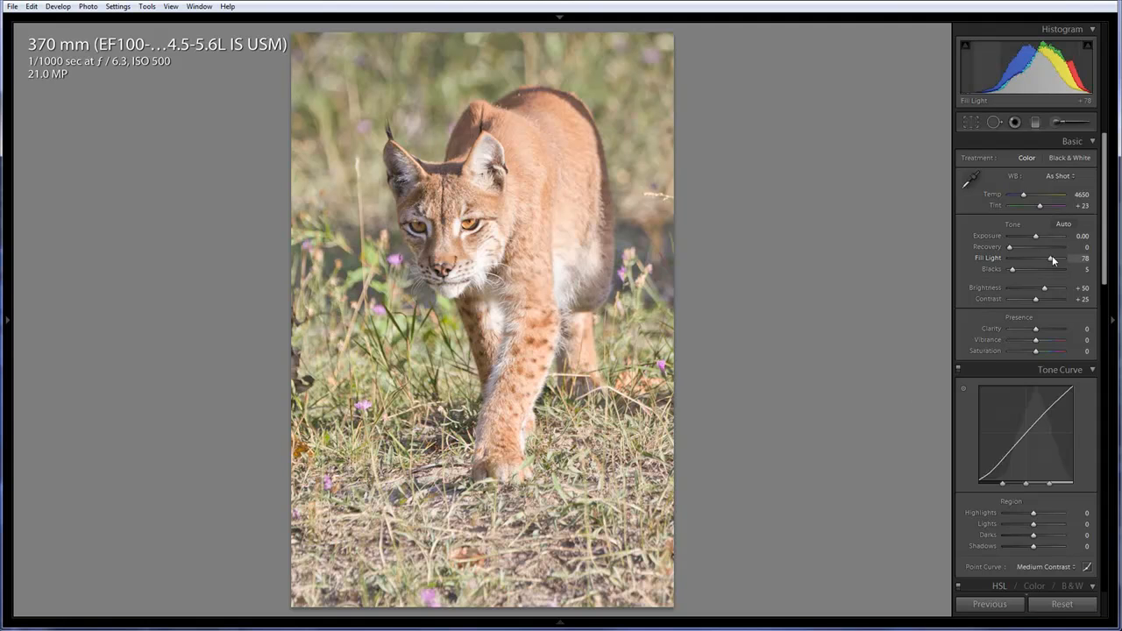
pyautogui.moveTo(1053, 258); pyautogui.dragTo(1008, 262)
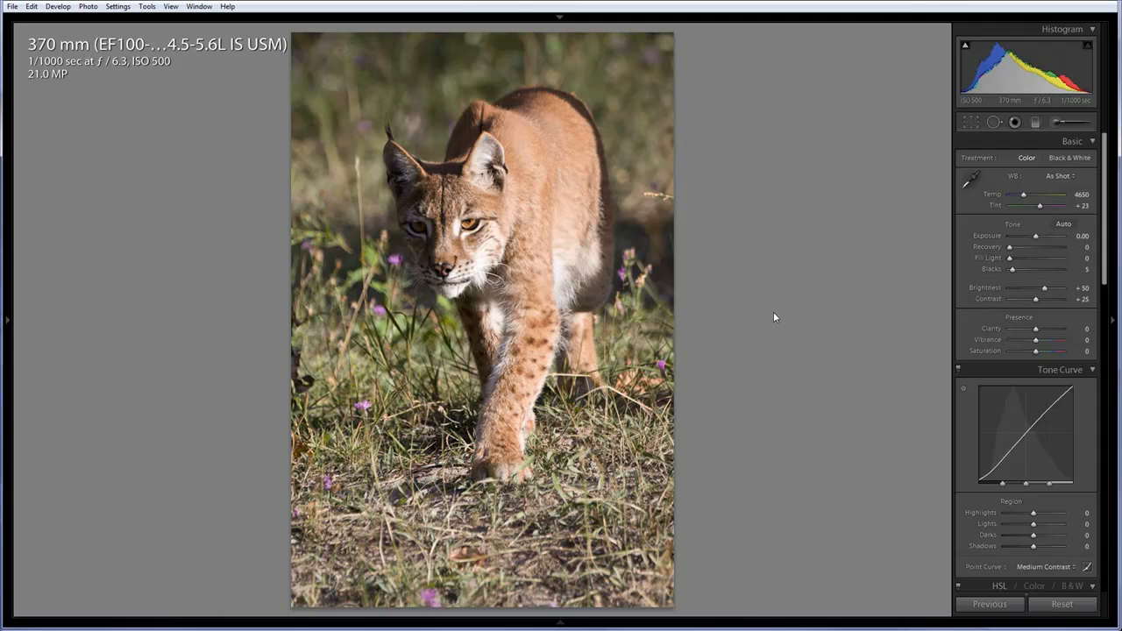
# Open the lynx photo as a Smart Object in Photoshop
pyautogui.rightClick(581, 285)
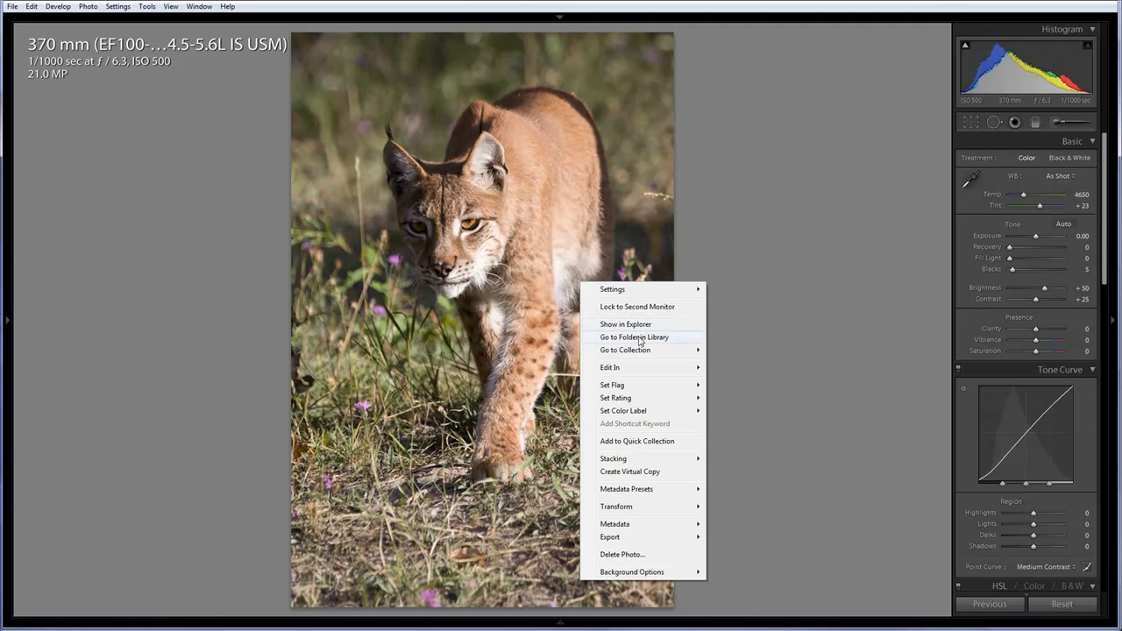
pyautogui.moveTo(646, 370)
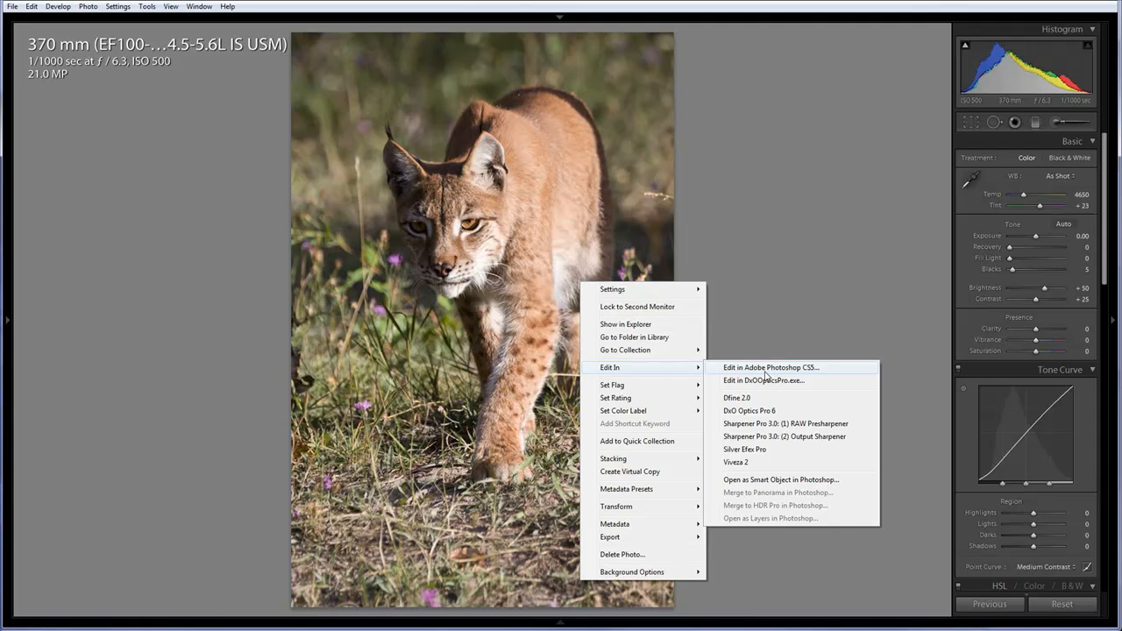
pyautogui.click(783, 481)
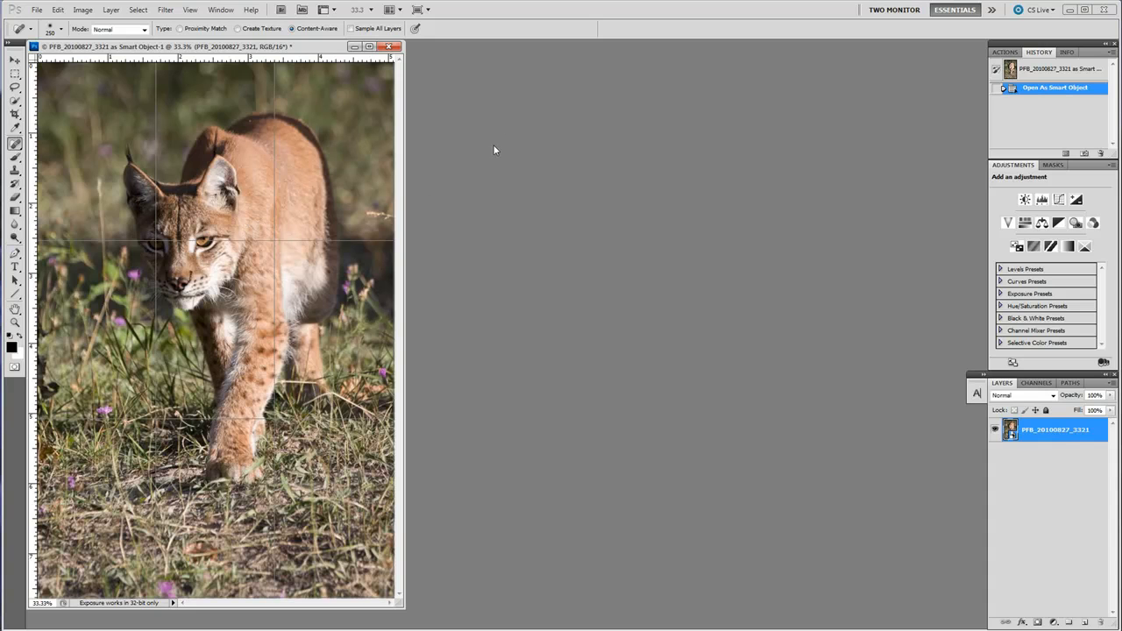
# Apply the Nik Software Viveza 2 filter to the lynx Smart Object layer
pyautogui.click(167, 10)
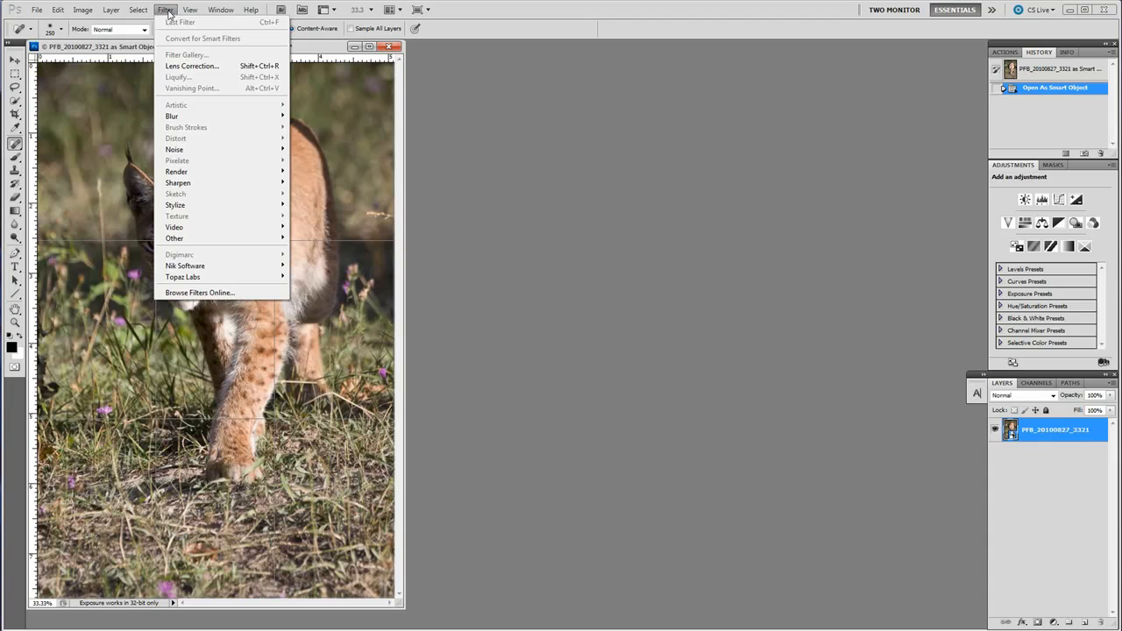
pyautogui.moveTo(194, 267)
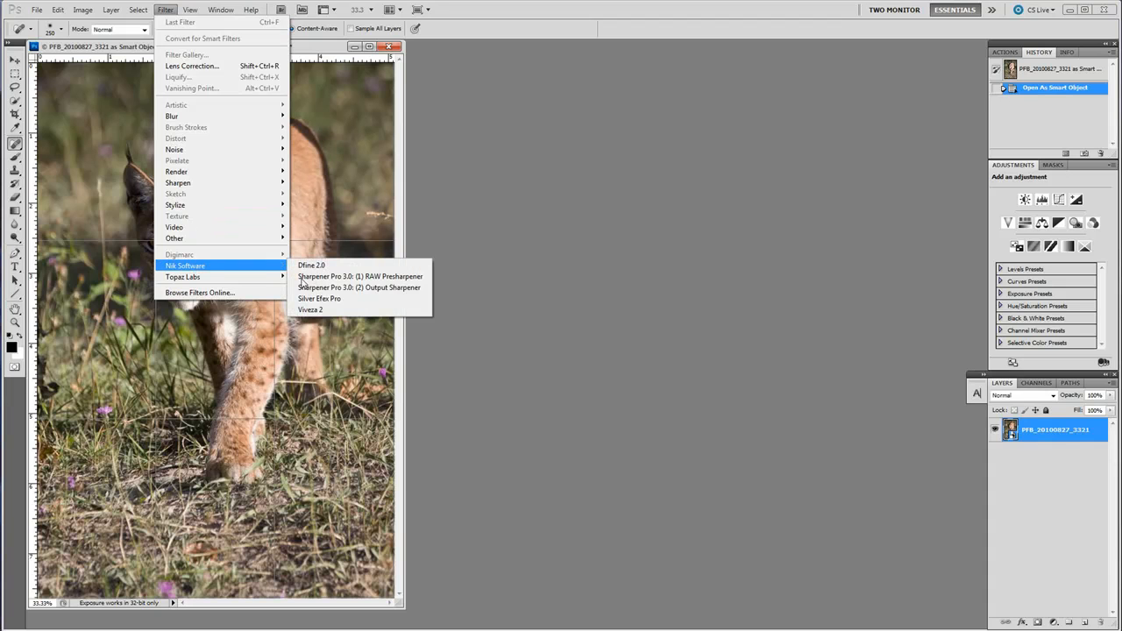
pyautogui.click(360, 311)
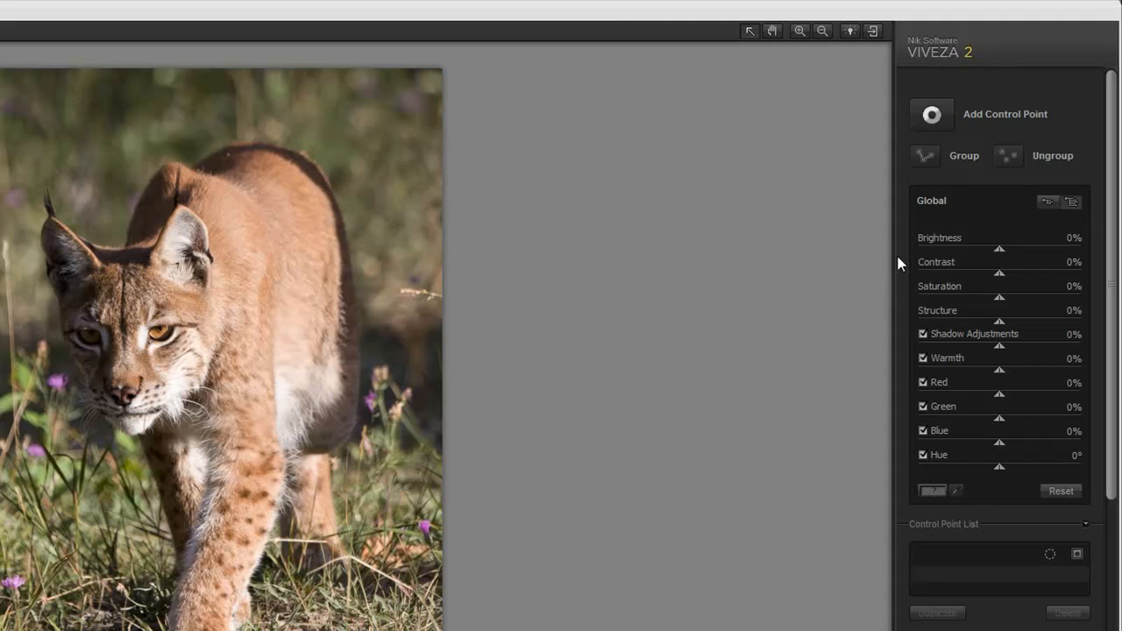
# Add a control point on the shaded side of the lynx's face below the eye and enlarge its radius to 43%
pyautogui.click(933, 116)
pyautogui.click(932, 115)
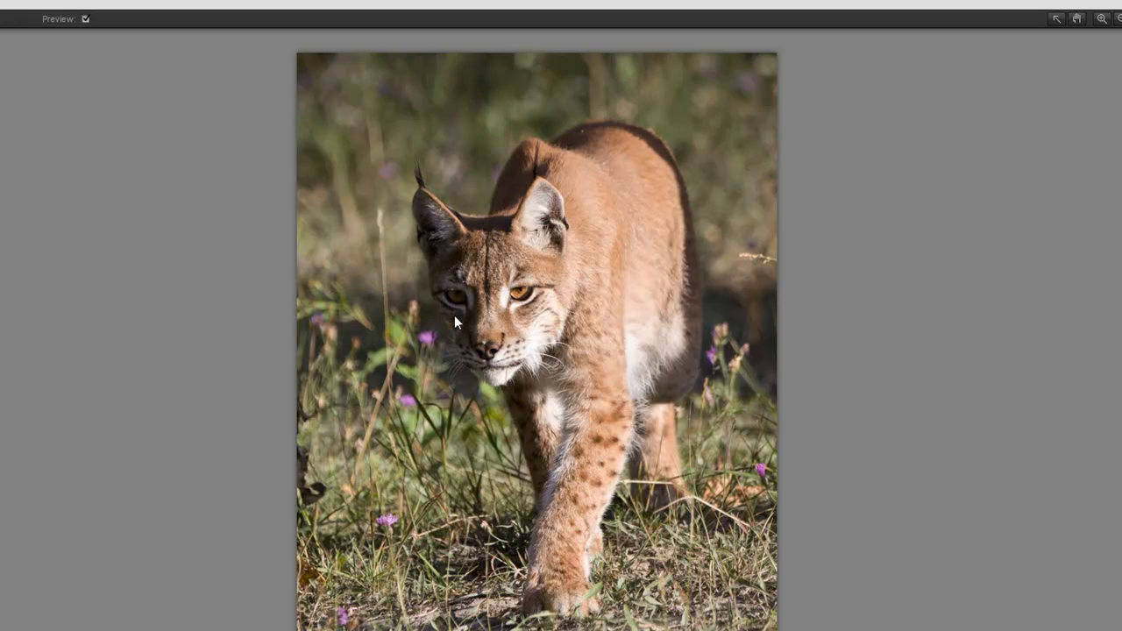
pyautogui.click(454, 317)
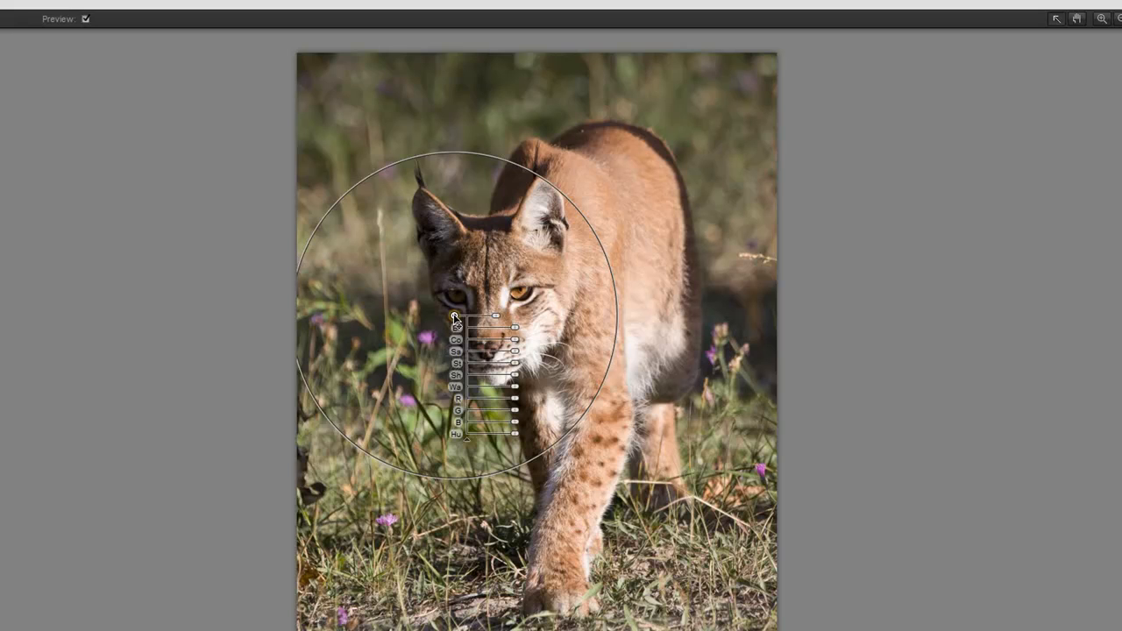
pyautogui.moveTo(499, 324)
pyautogui.mouseDown()
pyautogui.moveTo(518, 325)
pyautogui.moveTo(491, 325)
pyautogui.moveTo(517, 325)
pyautogui.moveTo(505, 323)
pyautogui.mouseUp()
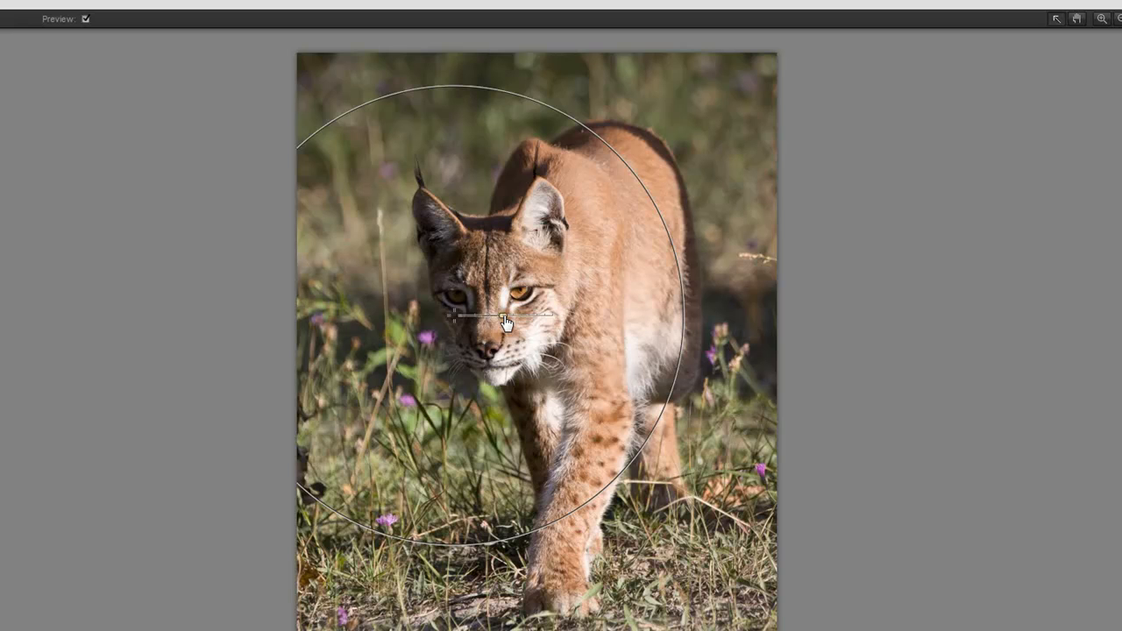
pyautogui.moveTo(506, 322); pyautogui.dragTo(512, 324)
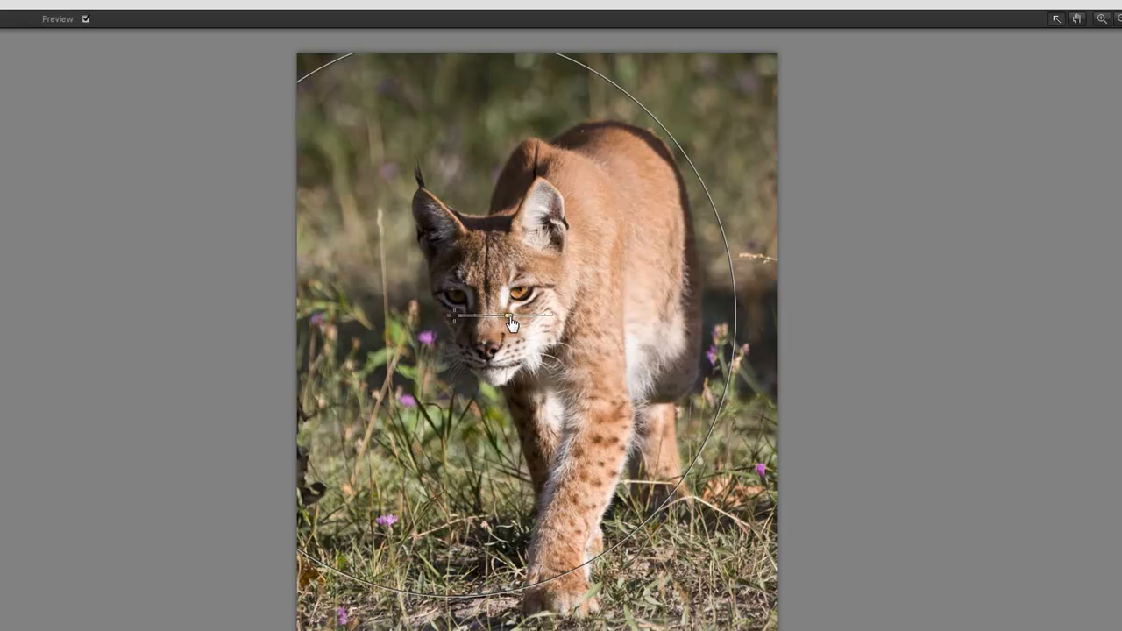
pyautogui.moveTo(512, 324); pyautogui.dragTo(511, 323)
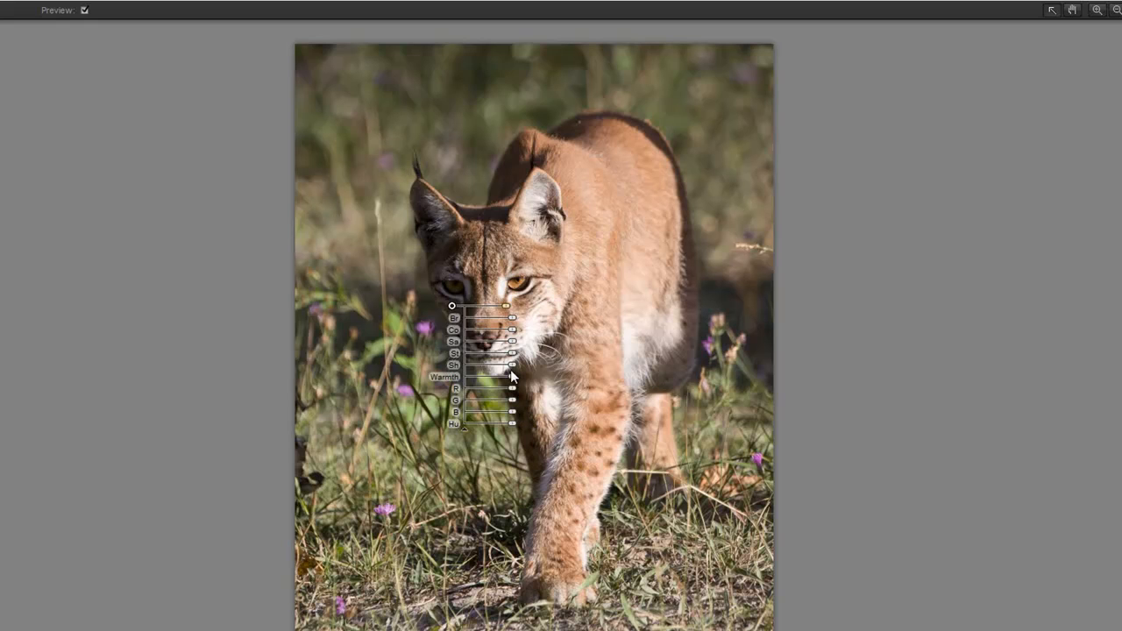
# Set the face control point's Shadow Adjustments to 92% and compare the result with the original
pyautogui.moveTo(513, 367); pyautogui.dragTo(555, 365)
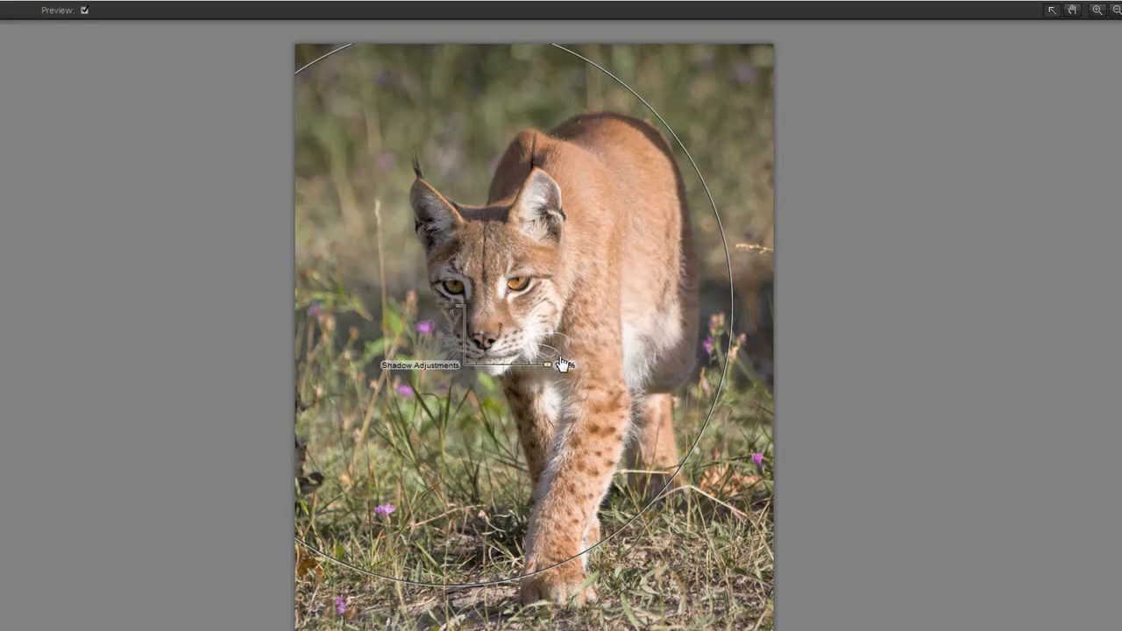
pyautogui.moveTo(548, 364); pyautogui.dragTo(545, 368)
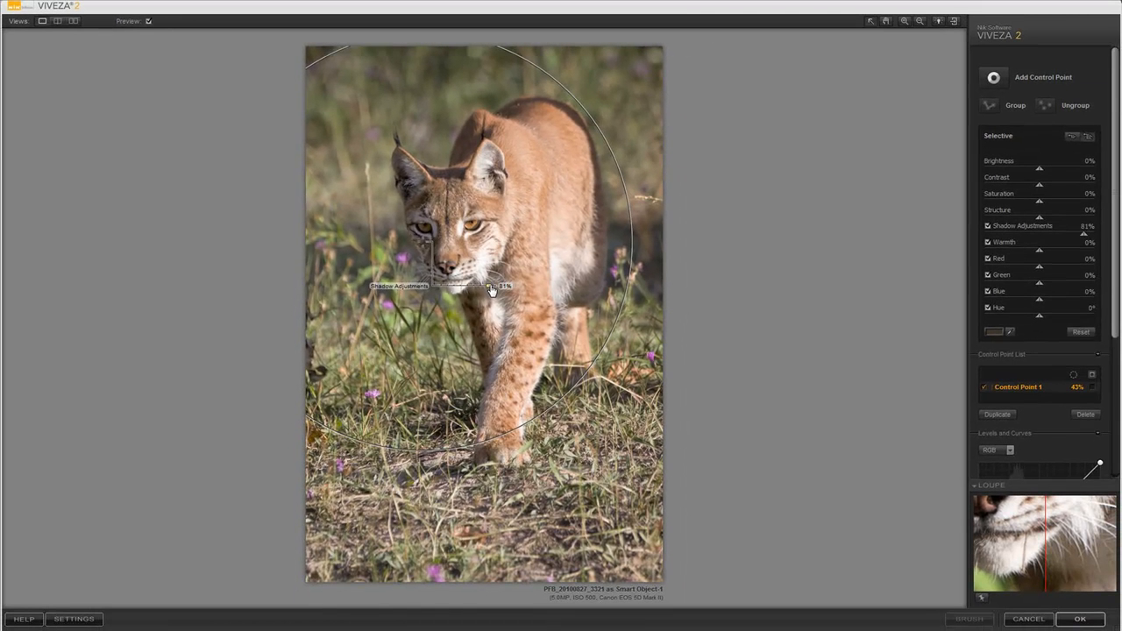
pyautogui.moveTo(491, 290); pyautogui.dragTo(495, 289)
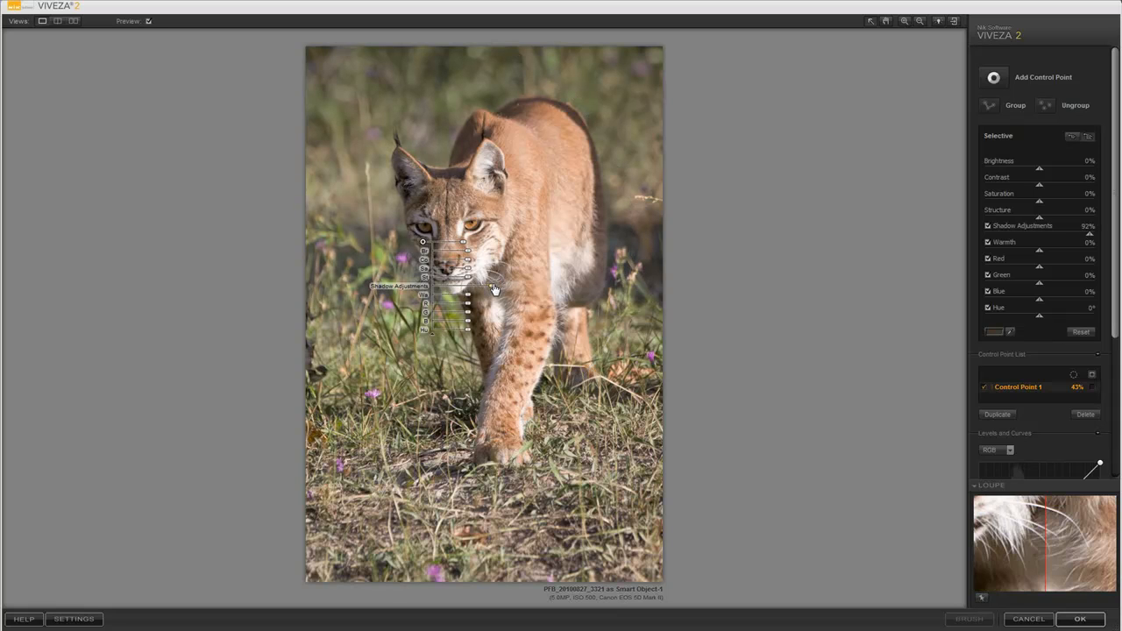
pyautogui.click(149, 22)
pyautogui.click(149, 21)
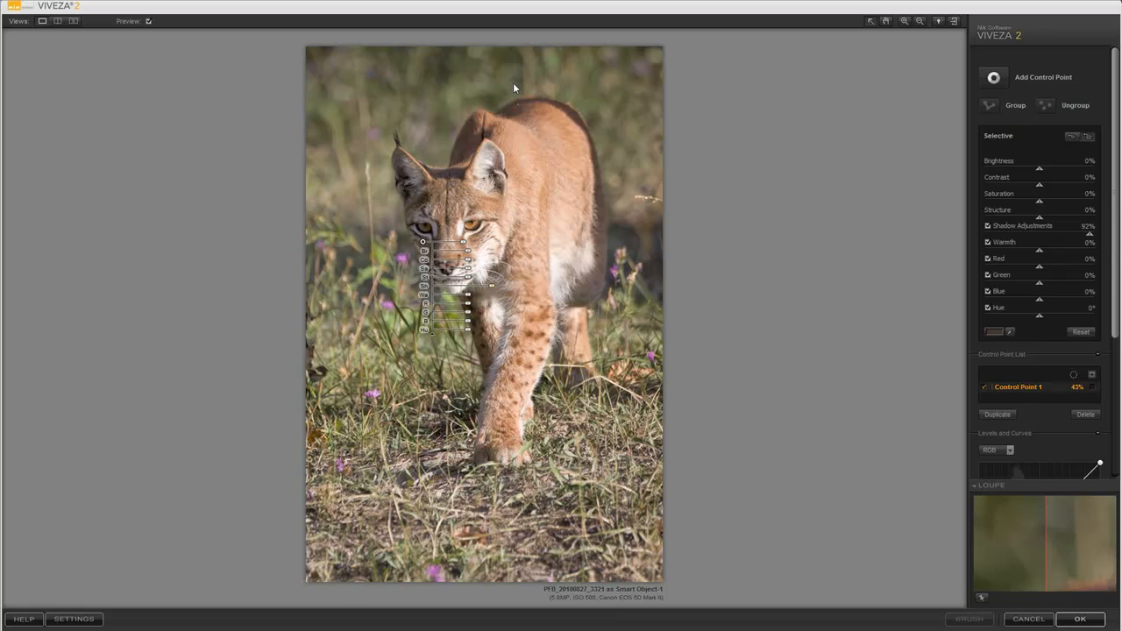
pyautogui.click(148, 21)
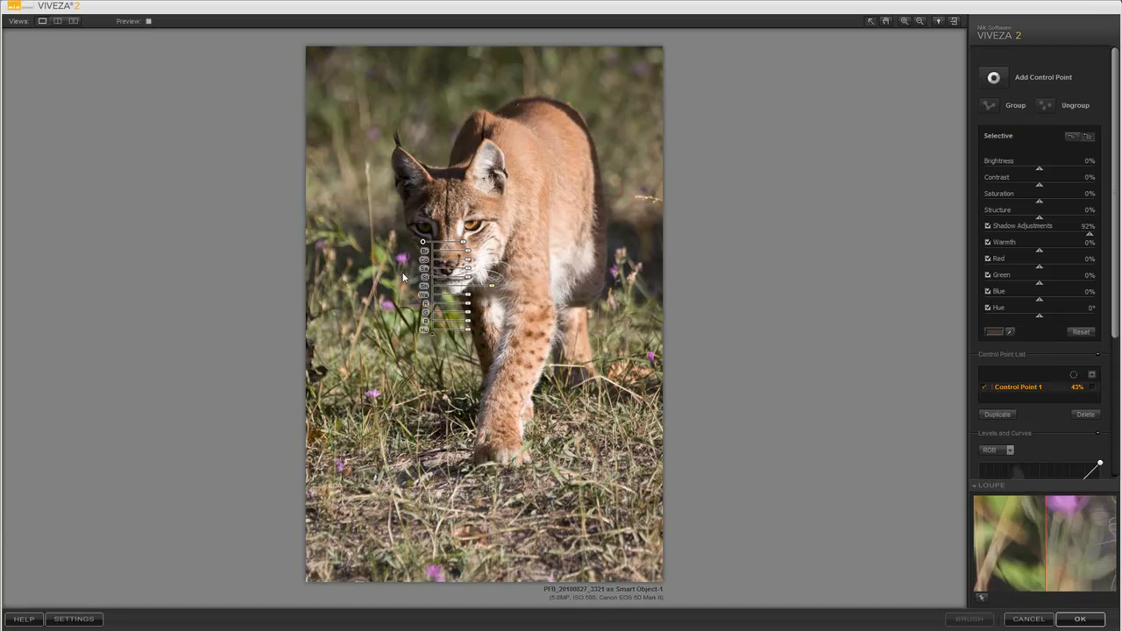
pyautogui.click(148, 21)
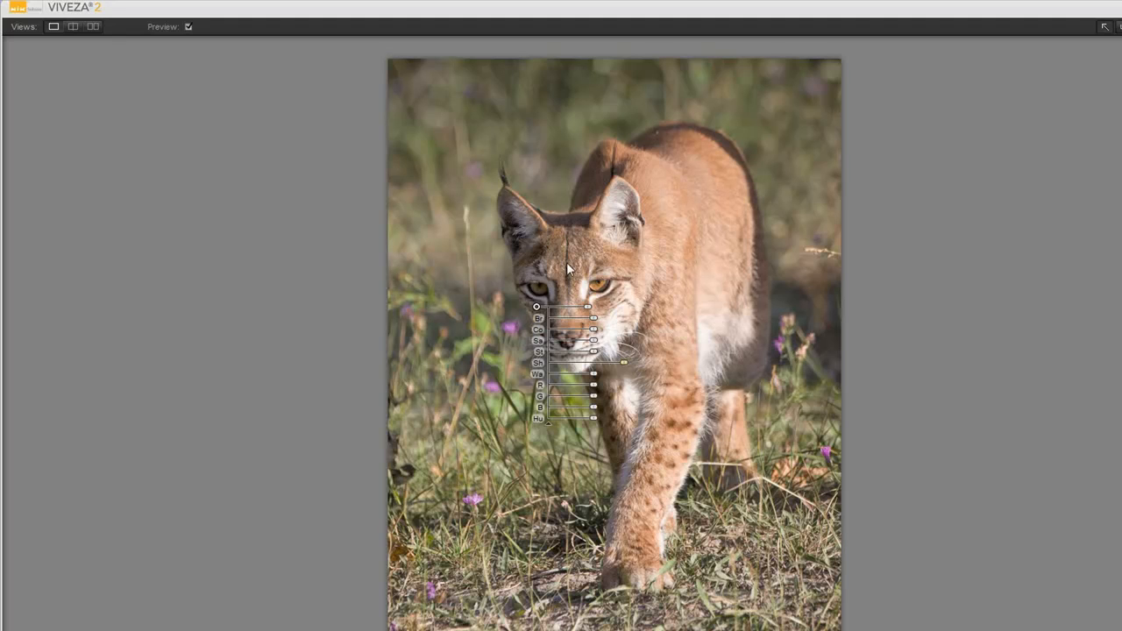
# Raise the face control point's contrast slightly, staying below 18%, and compare the photo with the preview off and on
pyautogui.moveTo(594, 334)
pyautogui.mouseDown()
pyautogui.moveTo(614, 335)
pyautogui.moveTo(602, 335)
pyautogui.mouseUp()
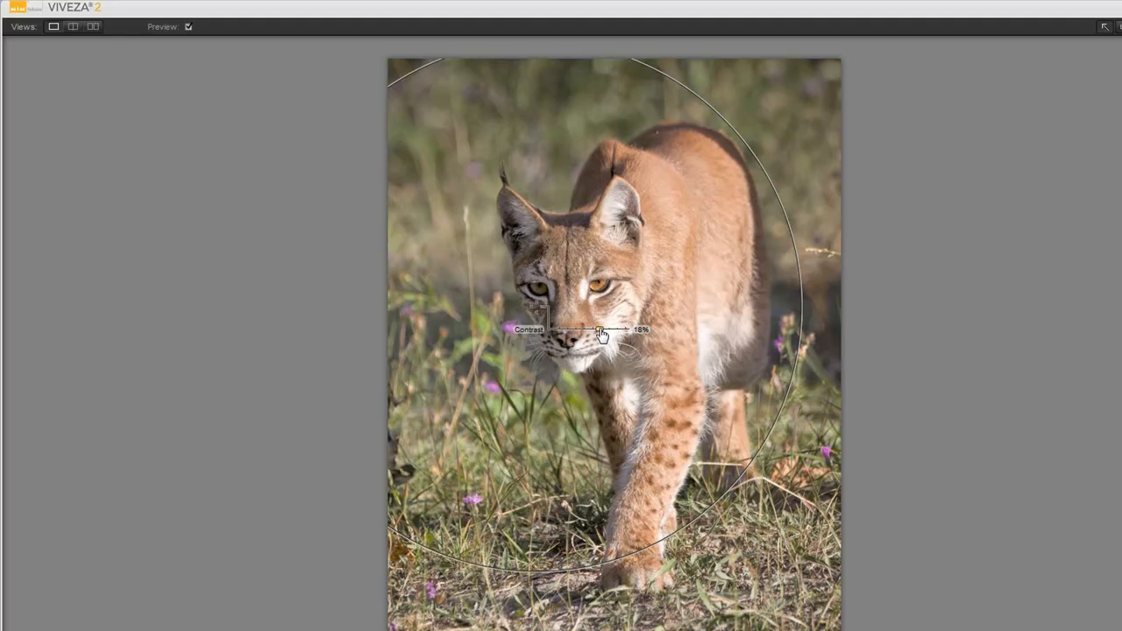
pyautogui.moveTo(602, 335)
pyautogui.mouseDown()
pyautogui.moveTo(627, 336)
pyautogui.moveTo(598, 337)
pyautogui.mouseUp()
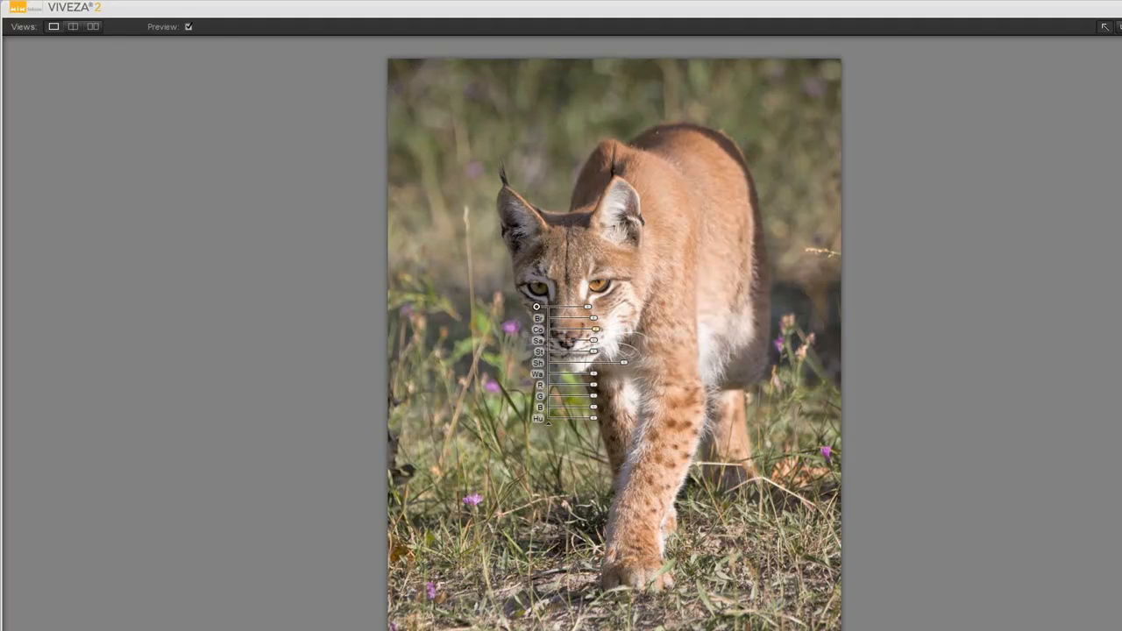
pyautogui.click(188, 28)
pyautogui.click(188, 28)
pyautogui.click(188, 27)
pyautogui.click(188, 27)
pyautogui.click(187, 27)
pyautogui.click(187, 28)
pyautogui.click(187, 28)
pyautogui.click(188, 28)
# Raise the face control point's saturation and warmth slightly
pyautogui.click(595, 343)
pyautogui.moveTo(594, 343); pyautogui.dragTo(608, 345)
pyautogui.moveTo(595, 379)
pyautogui.mouseDown()
pyautogui.moveTo(620, 379)
pyautogui.moveTo(602, 389)
pyautogui.mouseUp()
# Compare the lynx's shaded face with and without the control point adjustments
pyautogui.click(187, 27)
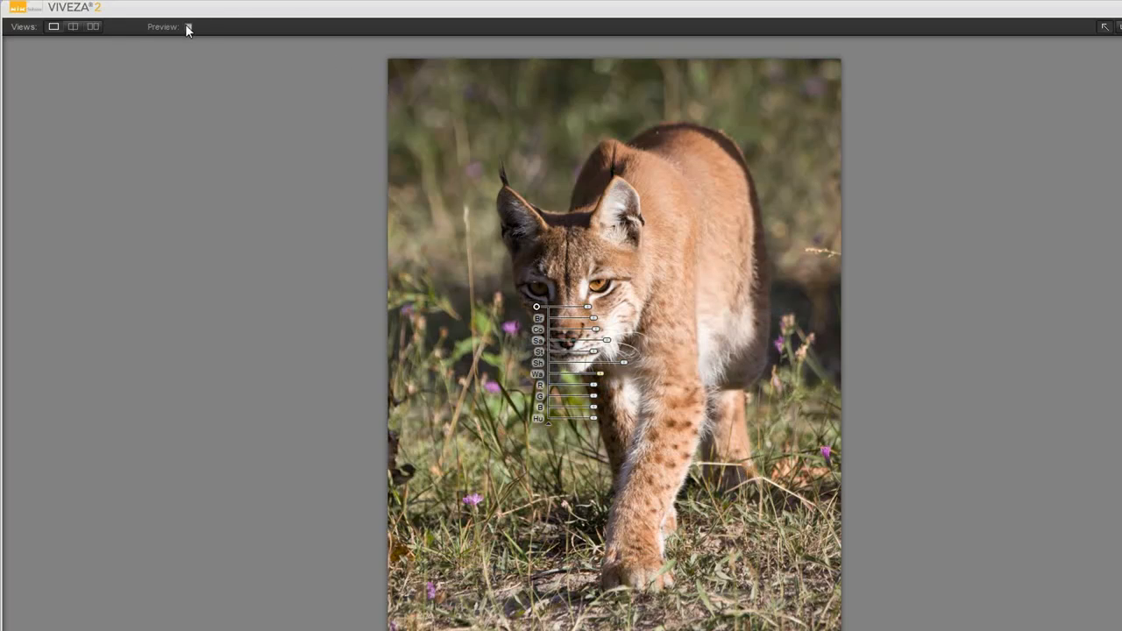
pyautogui.click(187, 27)
pyautogui.click(187, 27)
pyautogui.click(187, 27)
pyautogui.click(187, 28)
pyautogui.click(186, 27)
pyautogui.click(187, 27)
pyautogui.click(187, 27)
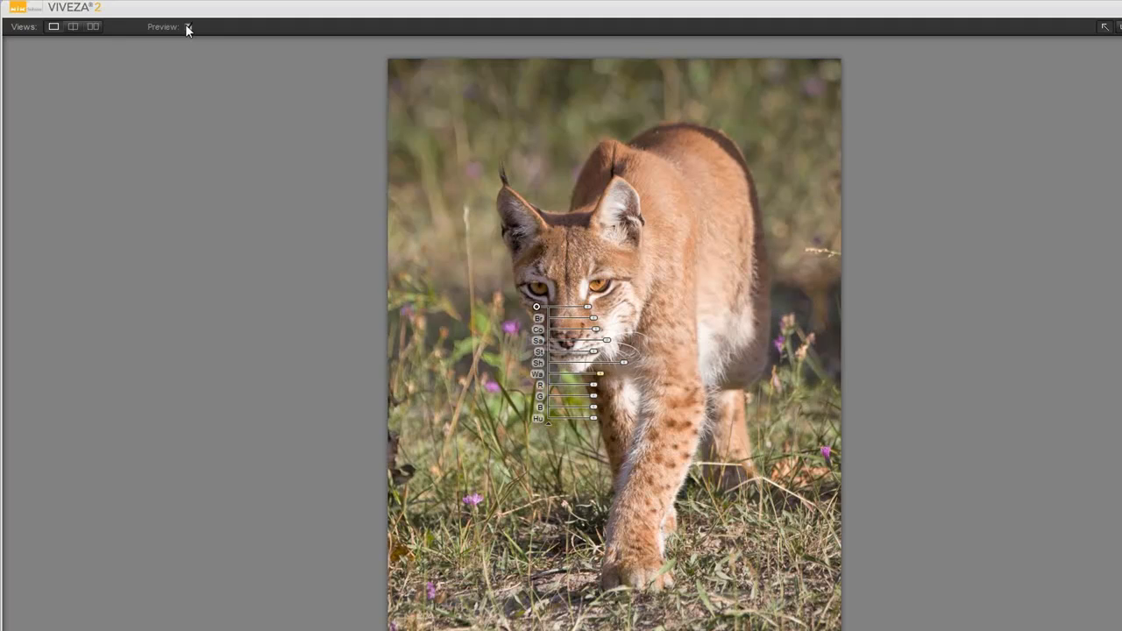
pyautogui.click(187, 27)
pyautogui.click(187, 27)
pyautogui.click(188, 26)
pyautogui.click(187, 26)
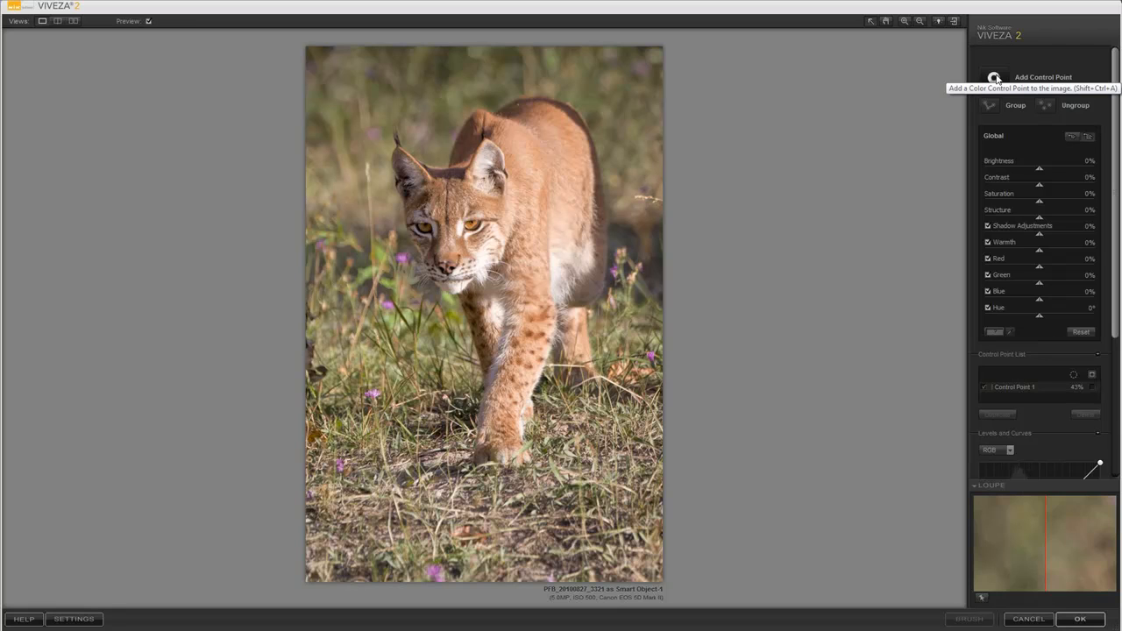
# Add a second, unadjusted control point on the dark background beside the lynx's face and set its radius to 61%
pyautogui.click(995, 79)
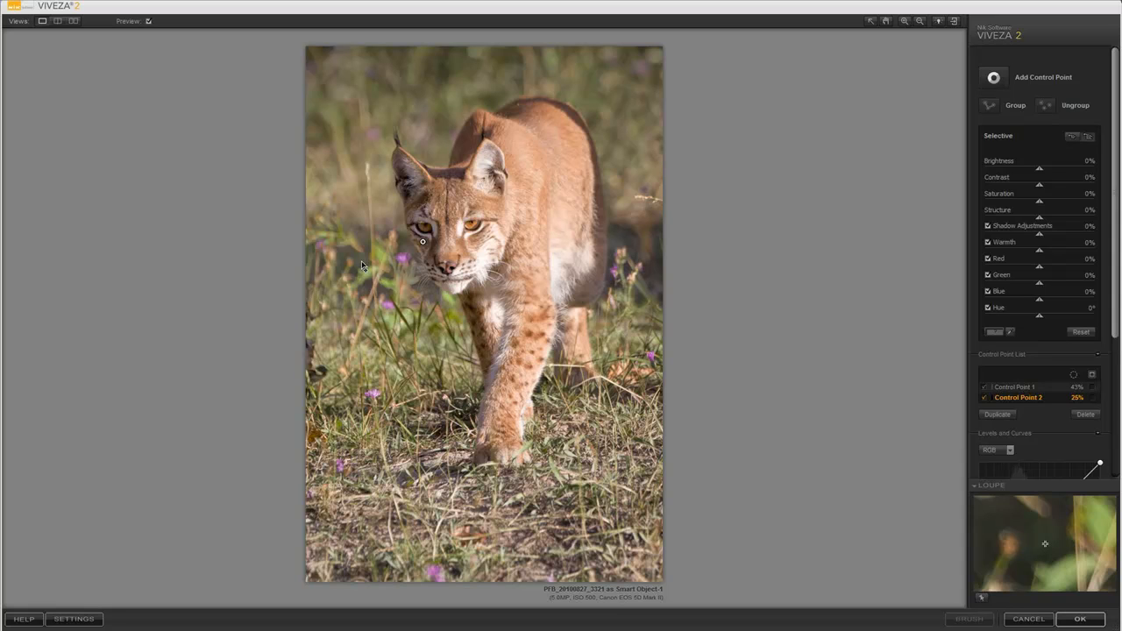
pyautogui.click(361, 262)
pyautogui.moveTo(392, 263); pyautogui.dragTo(415, 265)
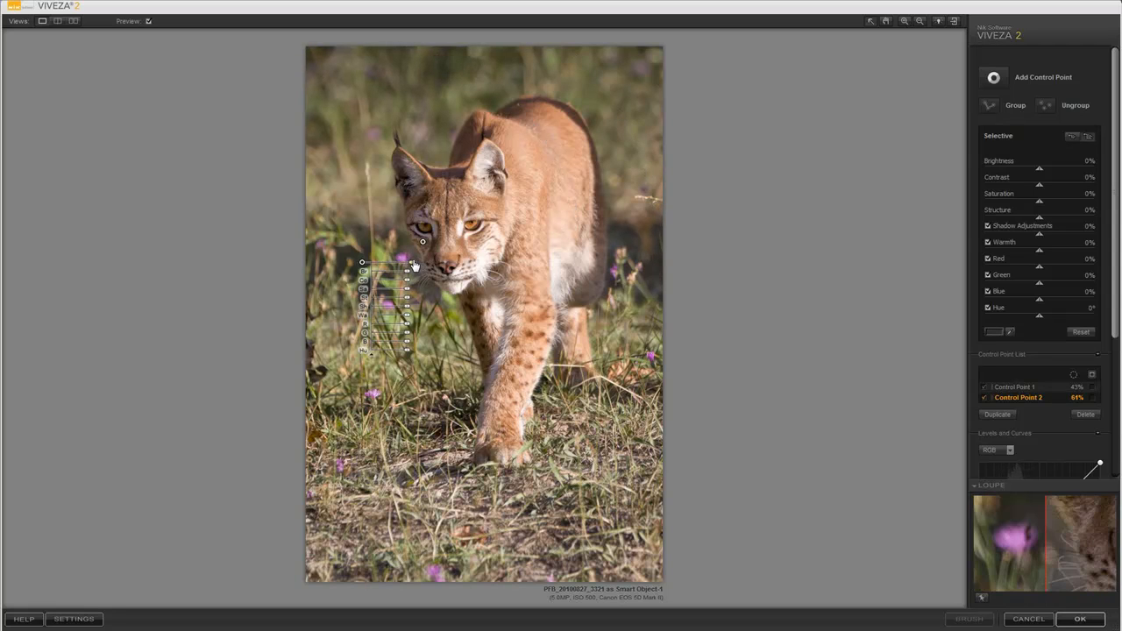
pyautogui.click(724, 225)
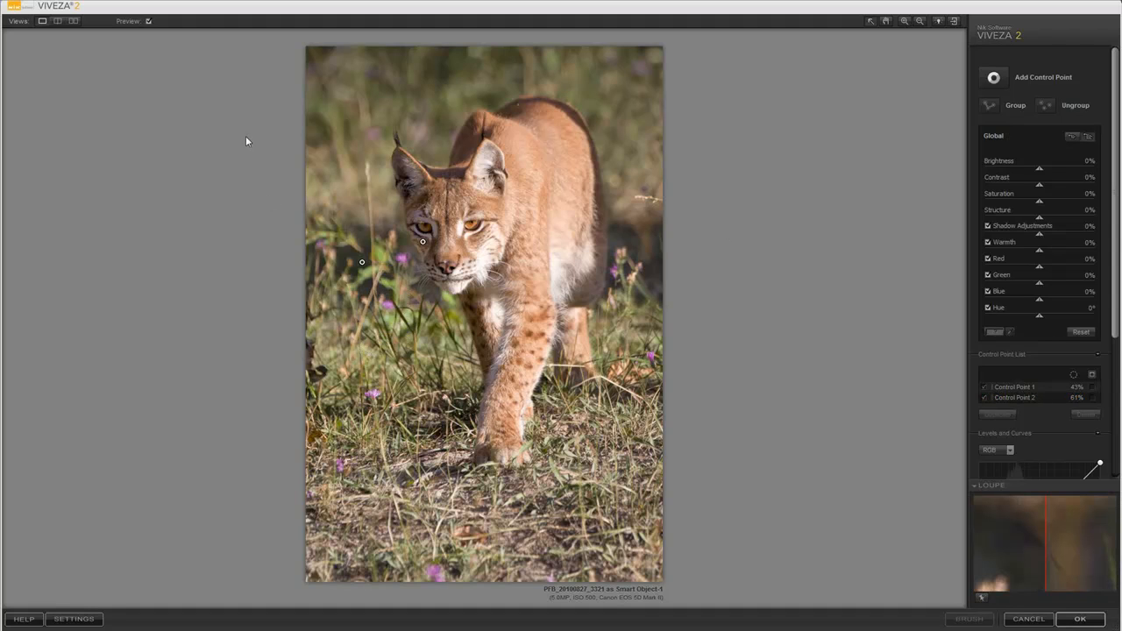
# Examine how the background beside the face differs between the original and the edited version with both control points
pyautogui.click(149, 21)
pyautogui.click(148, 21)
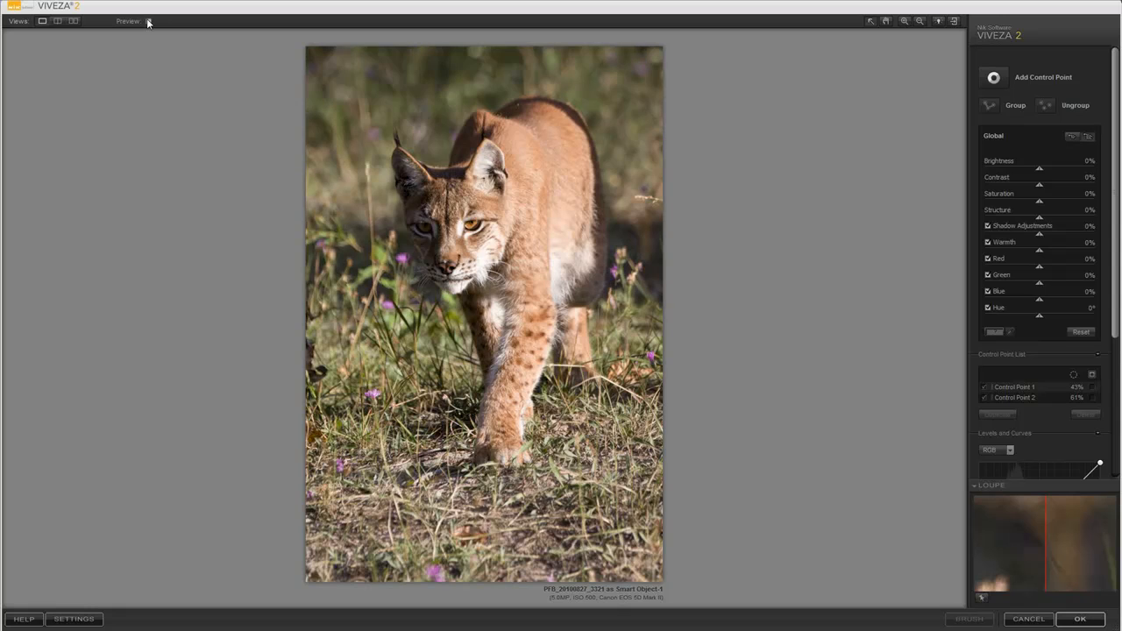
pyautogui.click(148, 21)
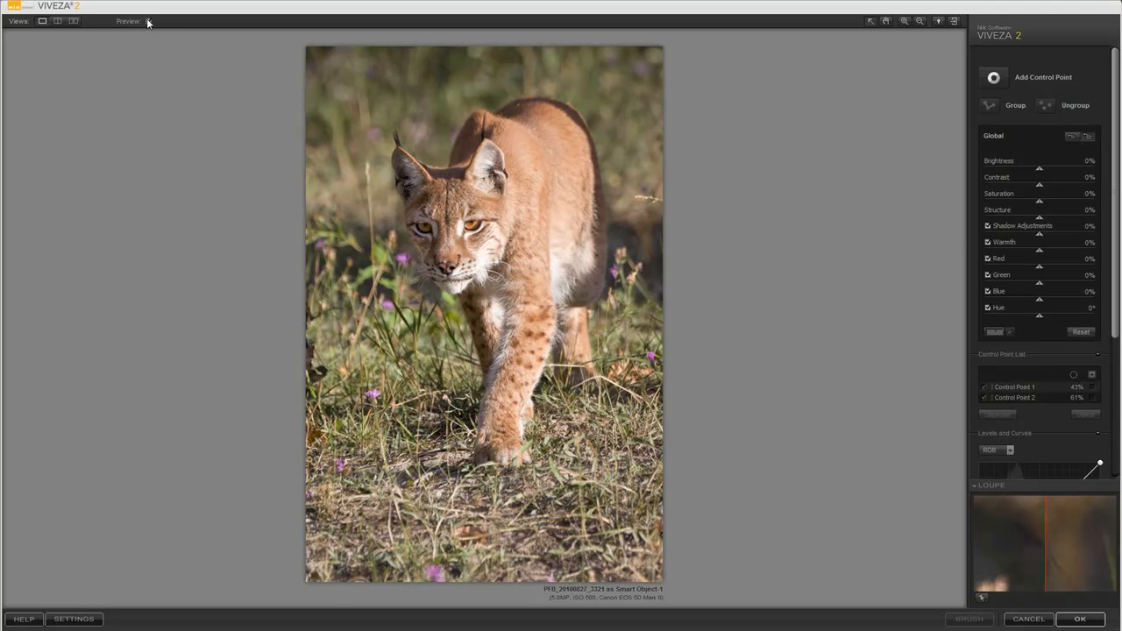
pyautogui.click(149, 21)
pyautogui.click(149, 21)
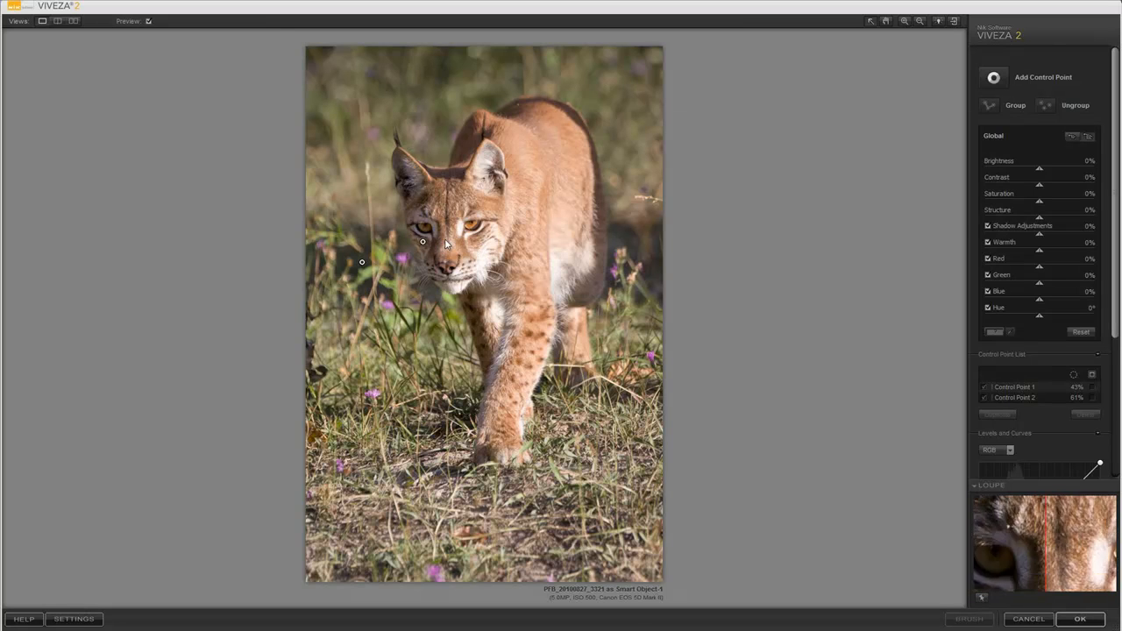
pyautogui.click(147, 21)
pyautogui.click(147, 21)
pyautogui.click(148, 21)
pyautogui.click(147, 21)
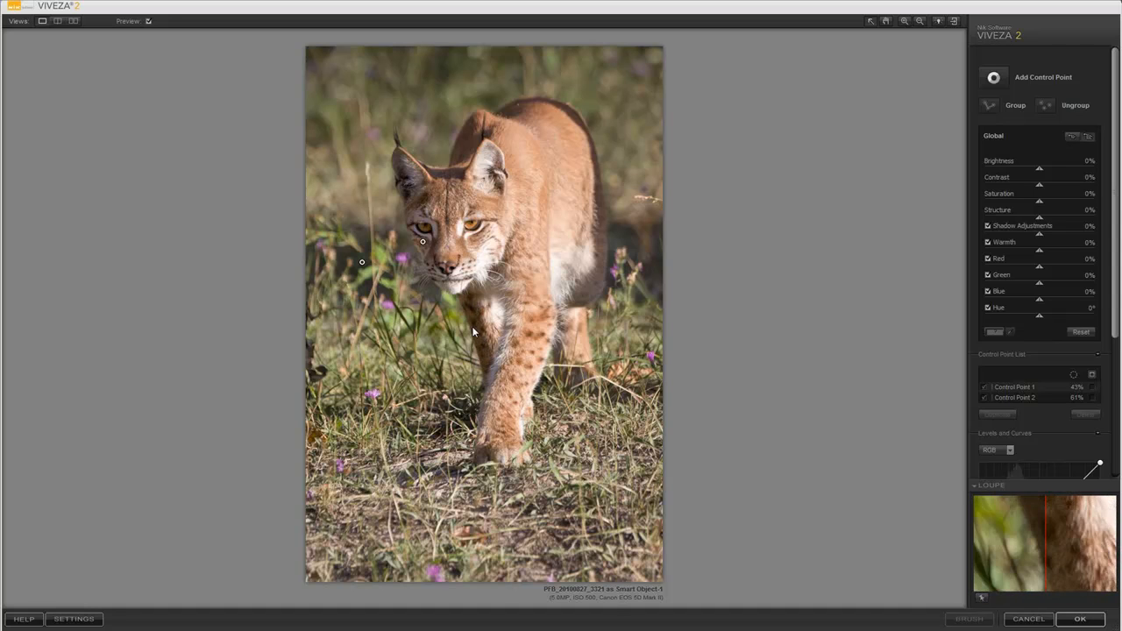
pyautogui.click(150, 22)
pyautogui.click(149, 21)
pyautogui.click(149, 21)
pyautogui.click(149, 21)
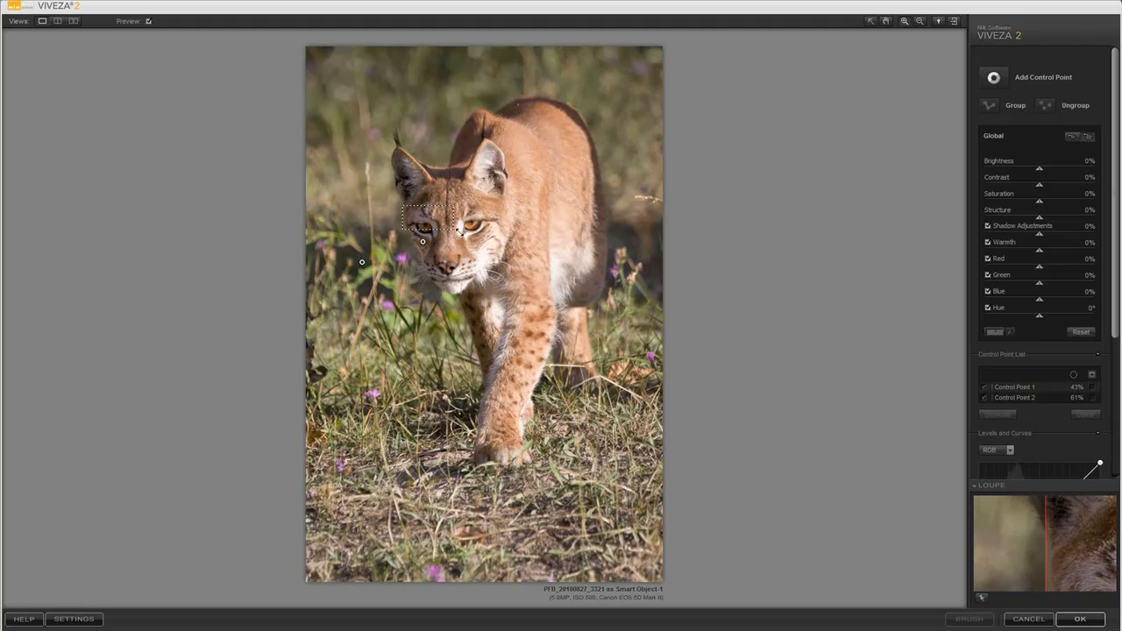
# Add a control point on the lynx's sunlit eye with a 3% radius, 15% brightness and 9% saturation
pyautogui.click(502, 260)
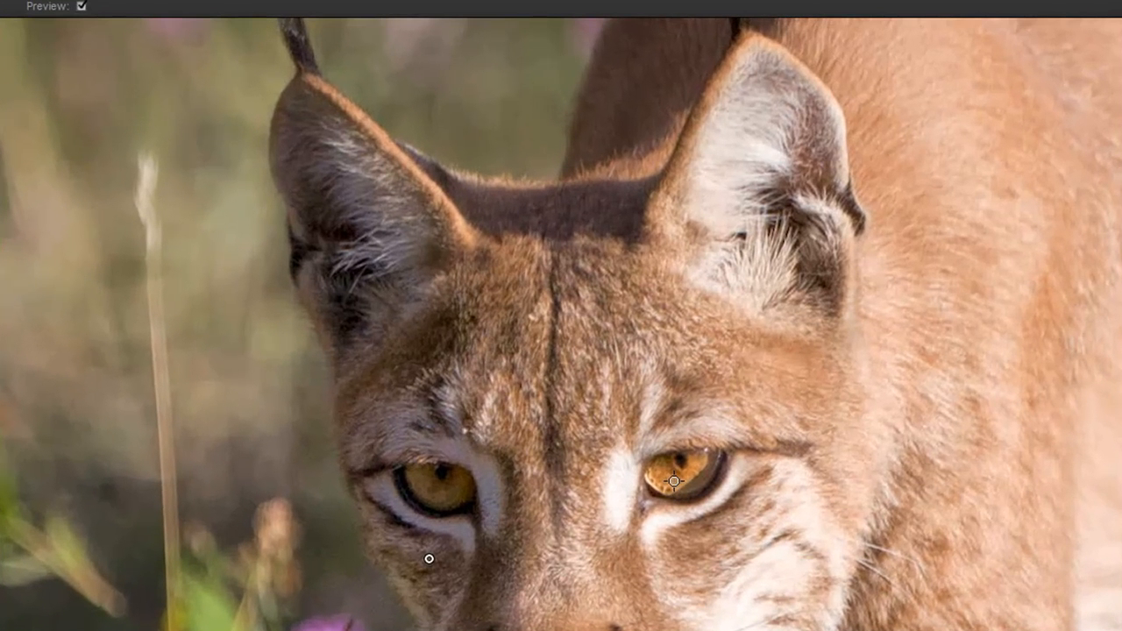
pyautogui.click(673, 481)
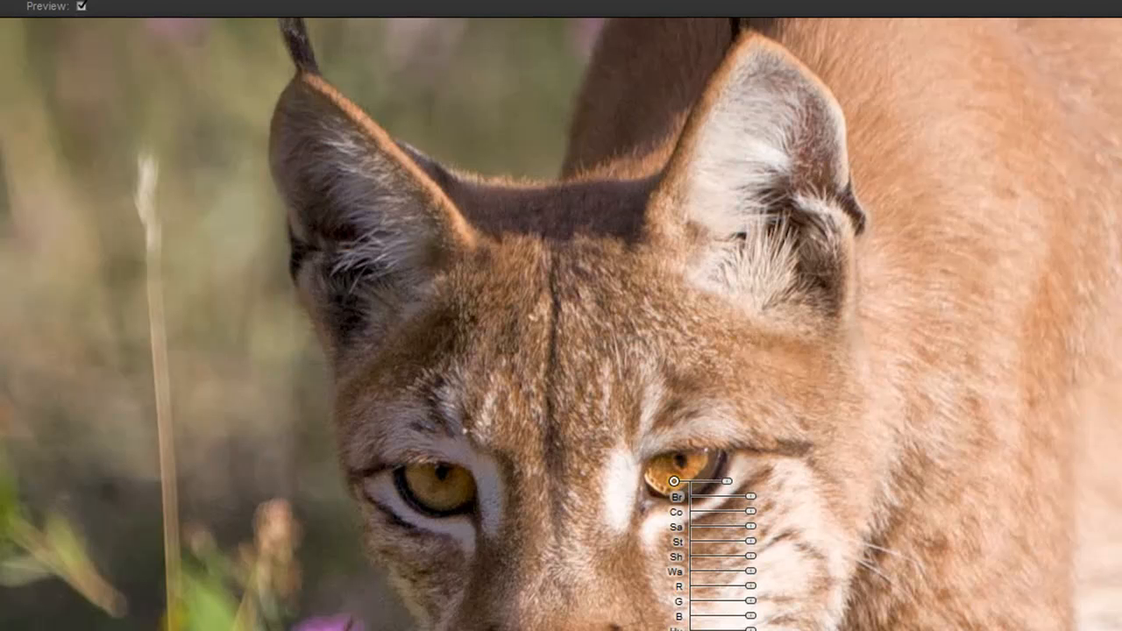
pyautogui.moveTo(727, 483); pyautogui.dragTo(709, 483)
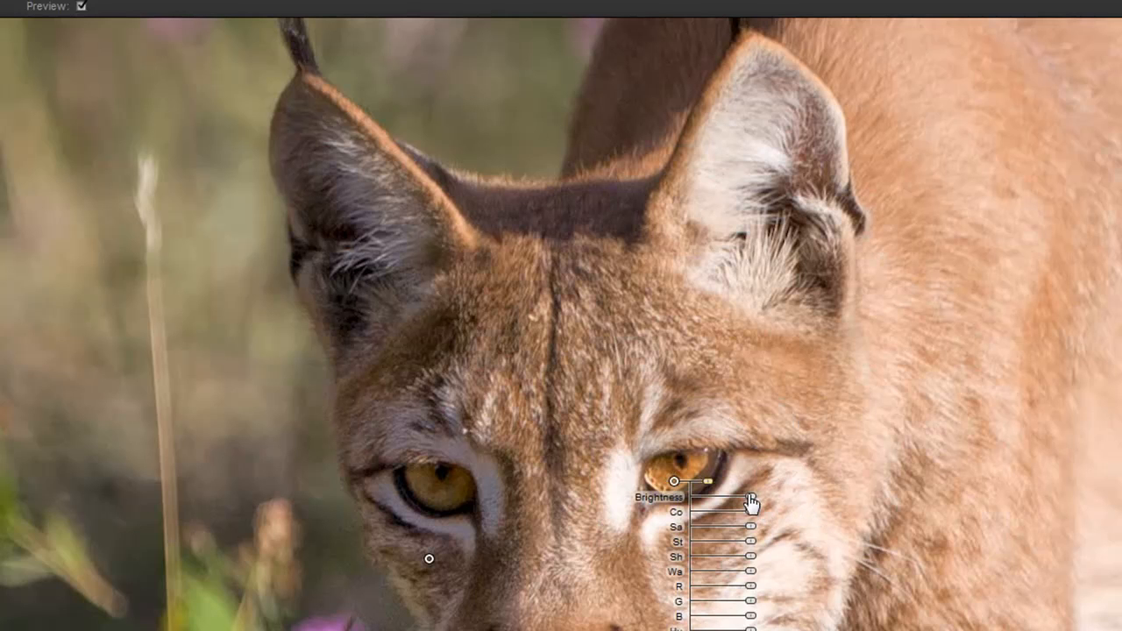
pyautogui.moveTo(752, 502); pyautogui.dragTo(758, 503)
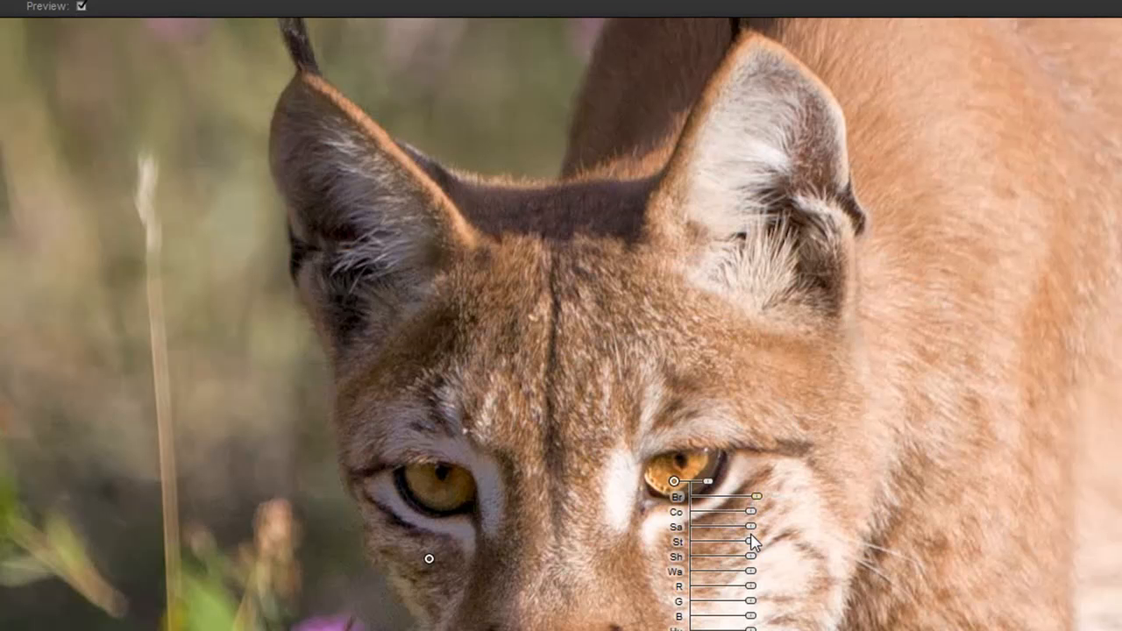
pyautogui.moveTo(754, 535); pyautogui.dragTo(760, 537)
pyautogui.click(429, 558)
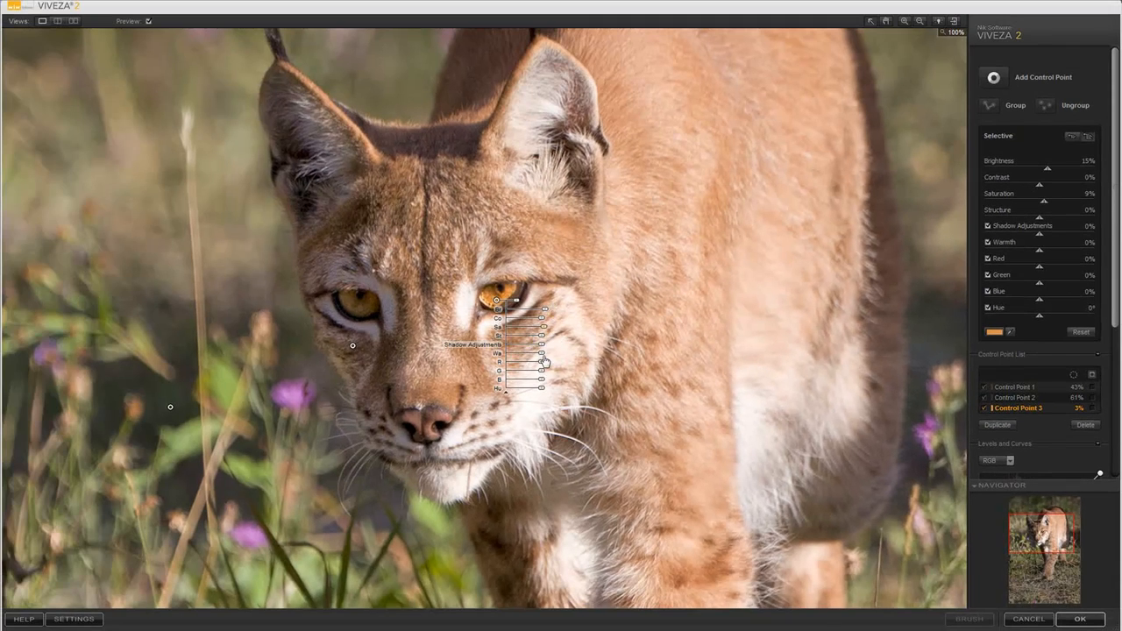
# Duplicate the eye control point, place the copy on the shaded eye and raise its brightness a little more
pyautogui.click(998, 426)
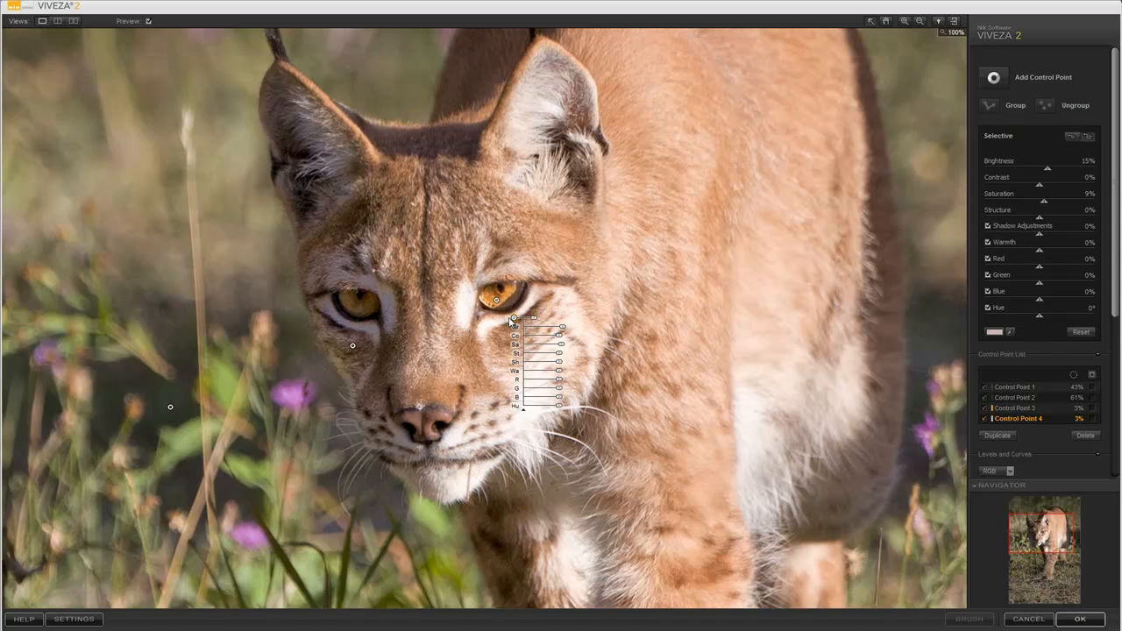
pyautogui.moveTo(514, 318); pyautogui.dragTo(349, 300)
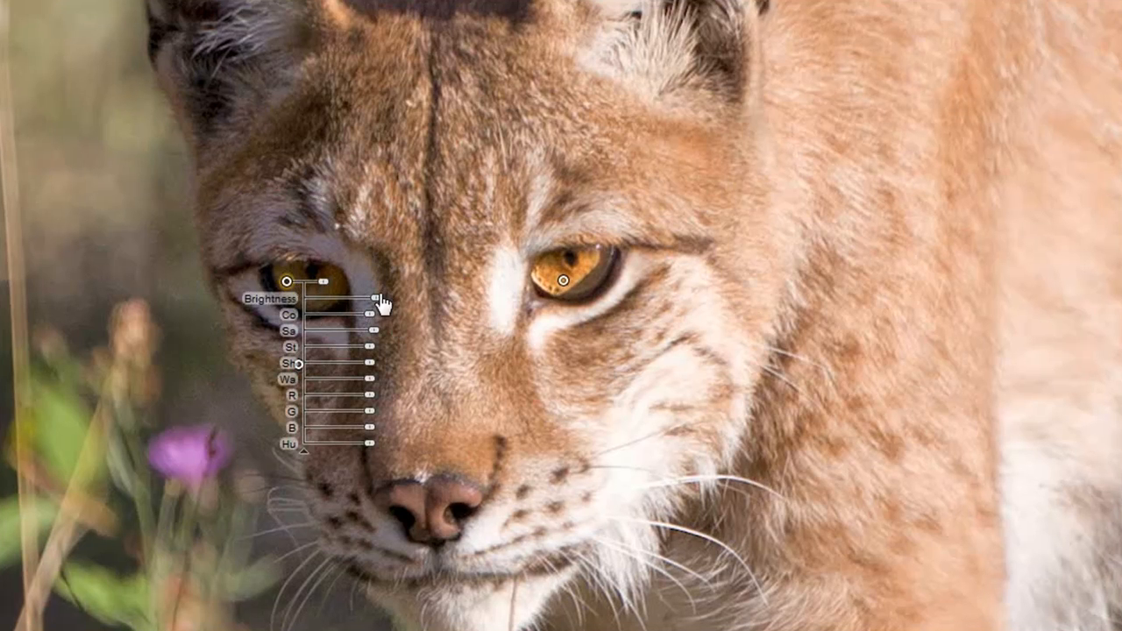
pyautogui.moveTo(383, 305); pyautogui.dragTo(398, 305)
pyautogui.moveTo(479, 362); pyautogui.dragTo(479, 359)
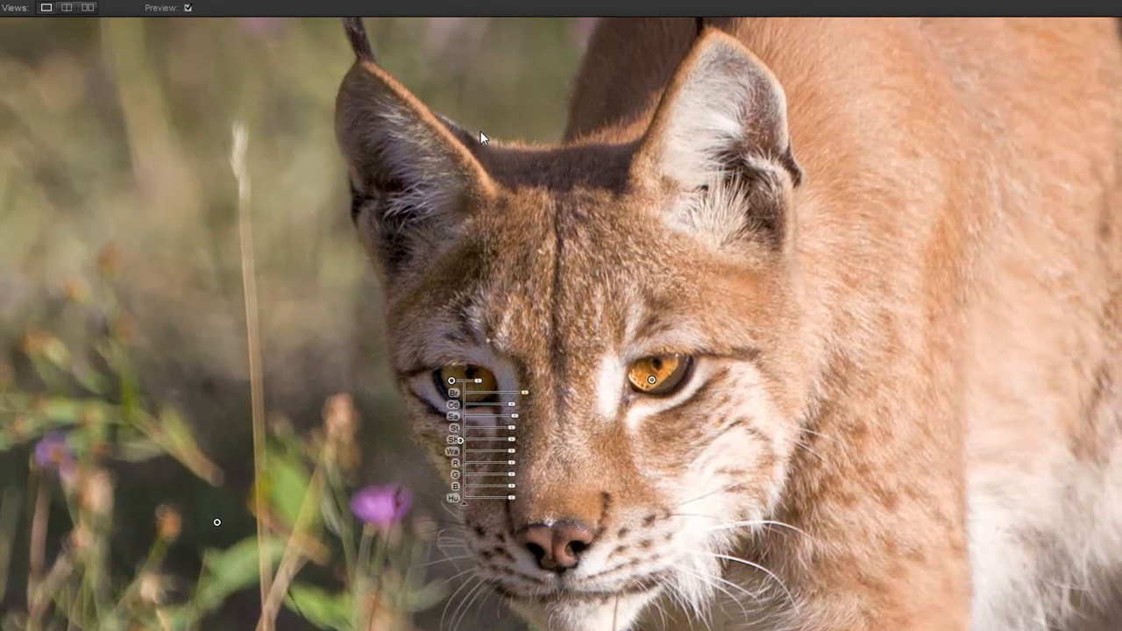
pyautogui.click(273, 69)
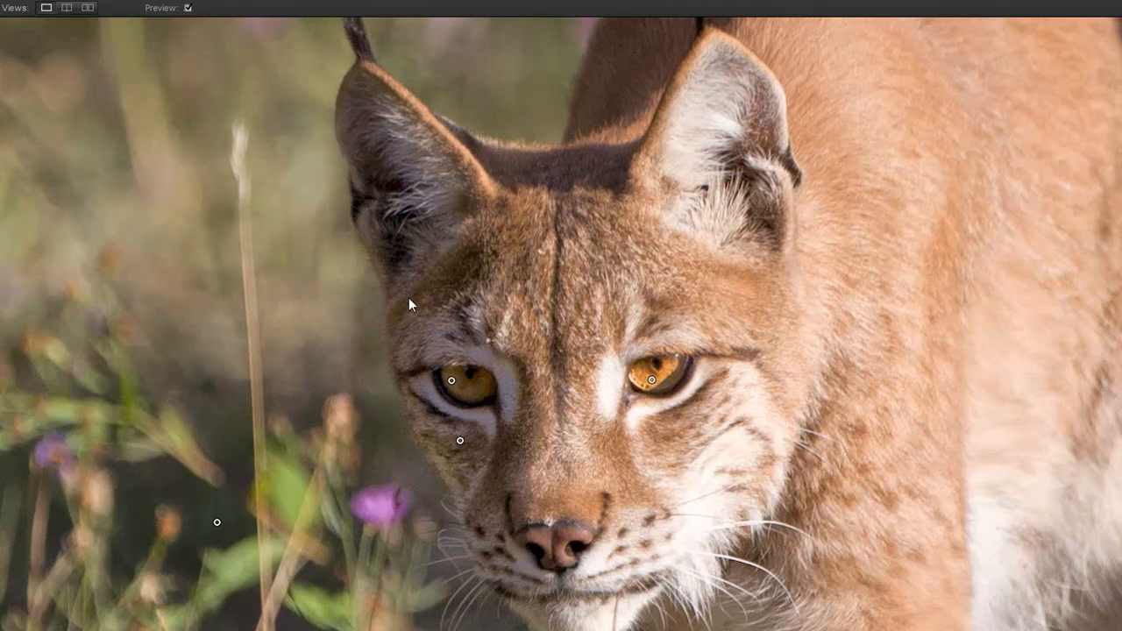
# Compare the lynx's face and eyes with and without all control point adjustments
pyautogui.click(188, 7)
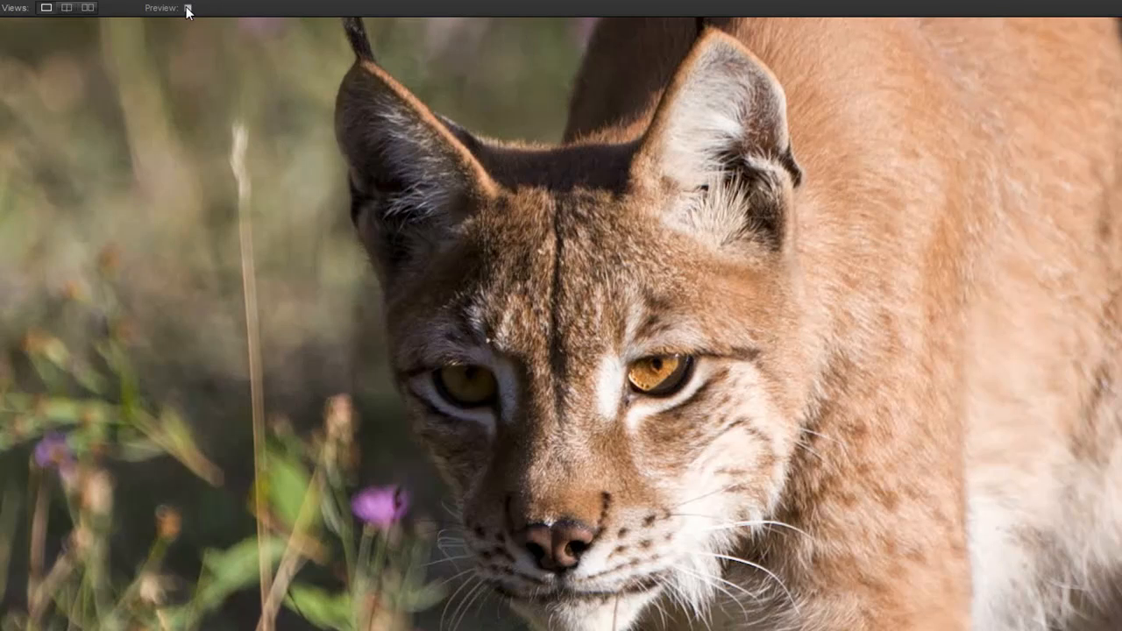
pyautogui.click(187, 9)
pyautogui.click(187, 9)
pyautogui.click(188, 8)
pyautogui.click(187, 9)
pyautogui.click(187, 8)
pyautogui.click(186, 8)
pyautogui.click(187, 7)
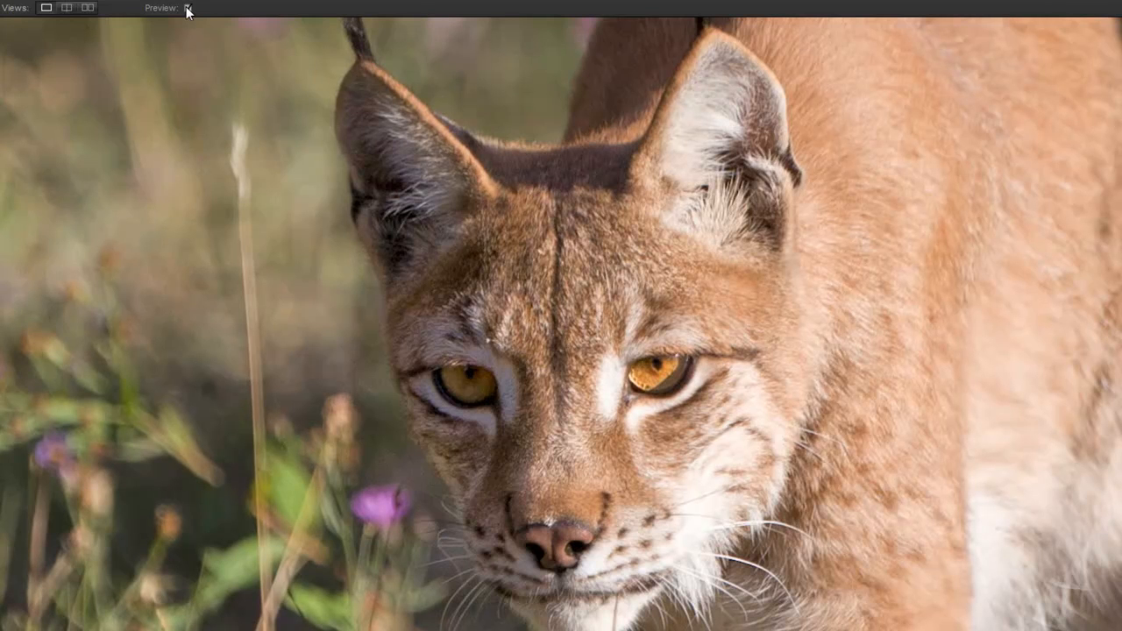
pyautogui.click(187, 8)
pyautogui.click(187, 9)
pyautogui.click(187, 9)
pyautogui.click(187, 9)
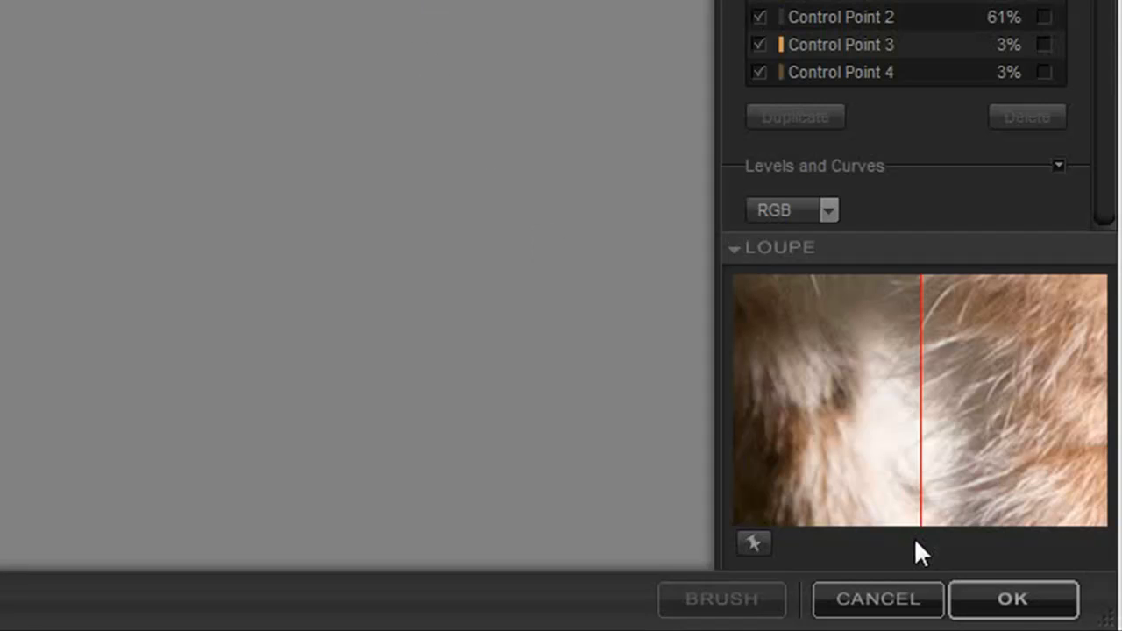
# Apply the Viveza 2 adjustments to the Smart Object and reopen the smart filter for editing
pyautogui.click(991, 603)
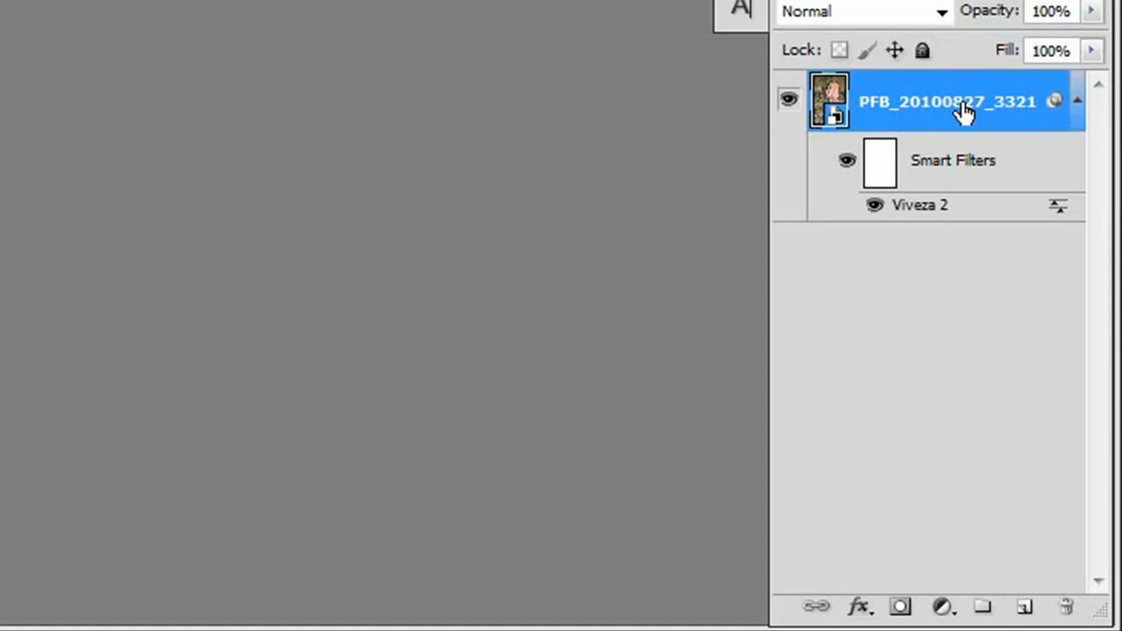
pyautogui.doubleClick(938, 211)
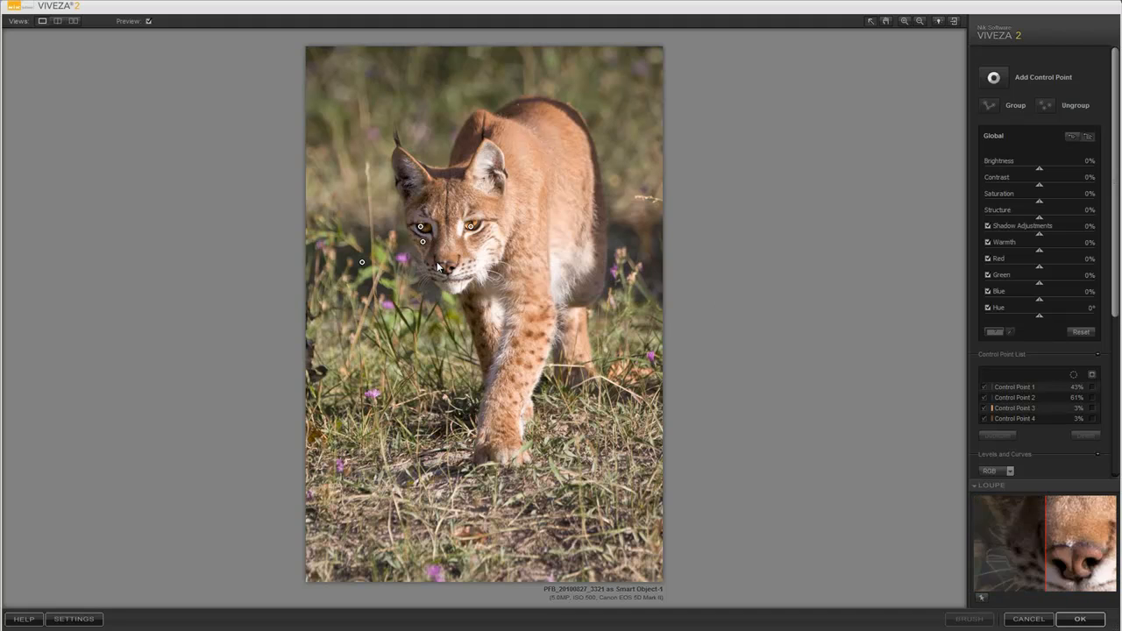
# Raise the brightness of the face control point slightly, check it against the original and apply the filter
pyautogui.click(423, 241)
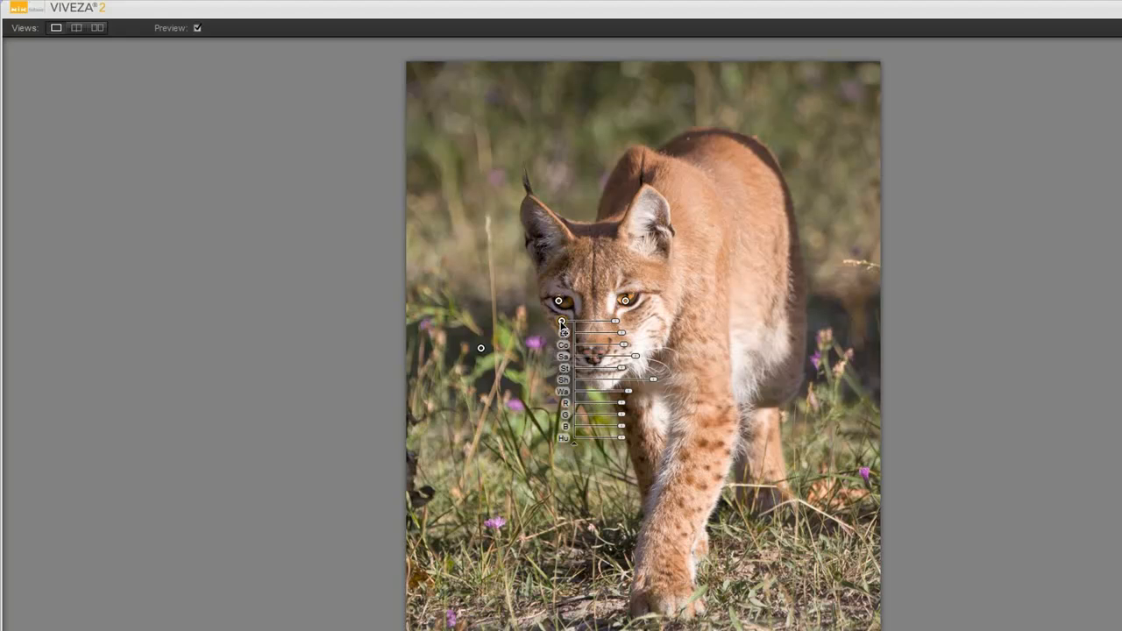
pyautogui.moveTo(620, 339); pyautogui.dragTo(628, 340)
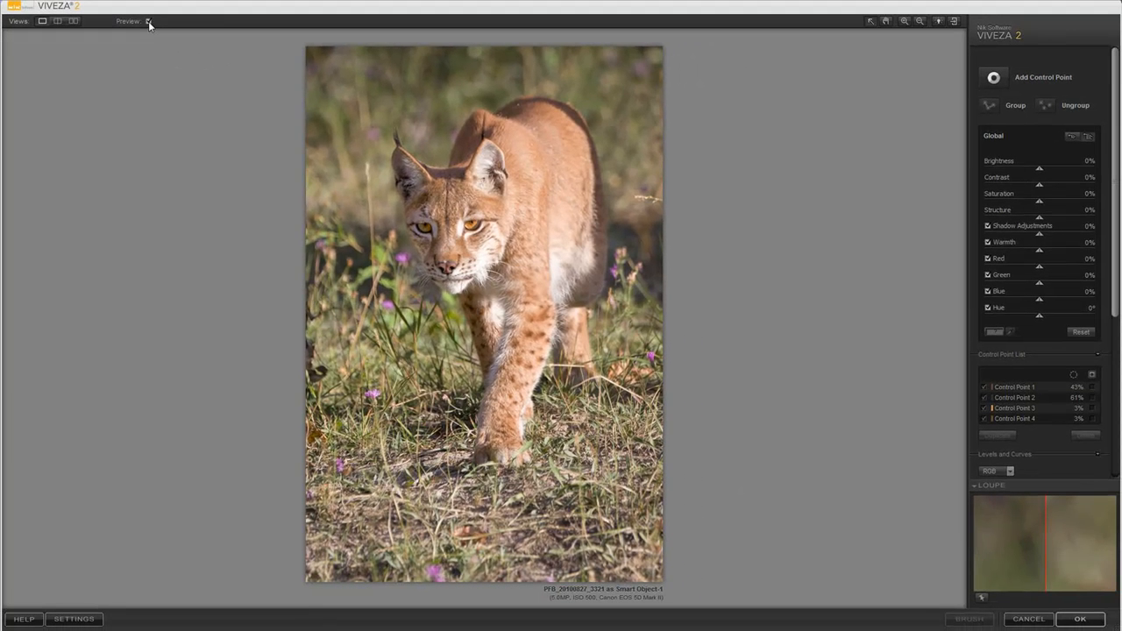
pyautogui.click(197, 28)
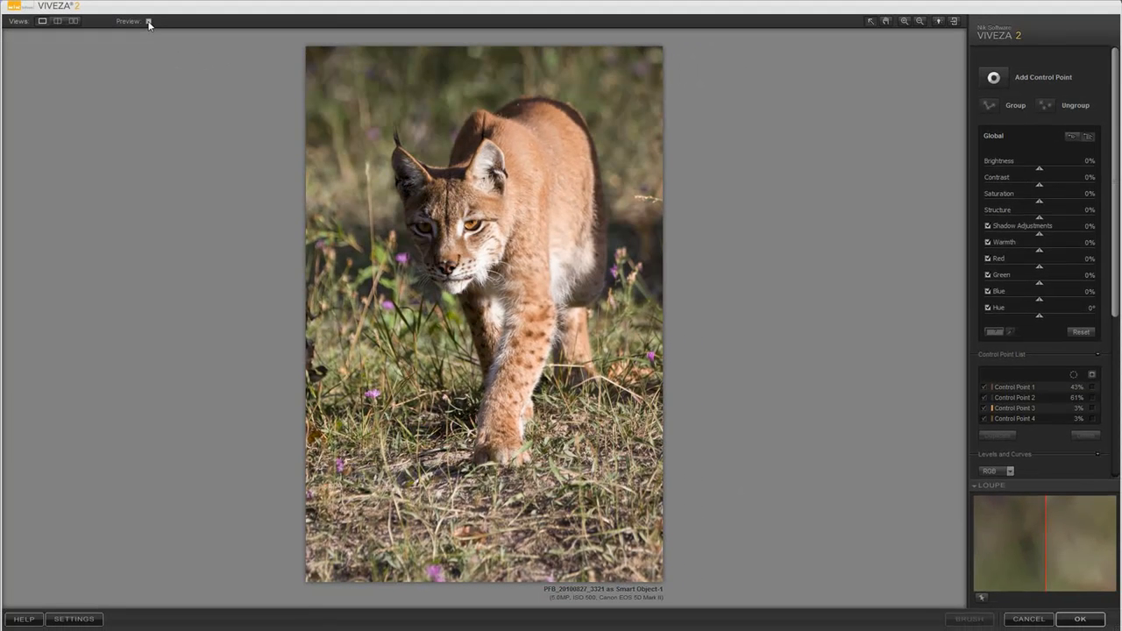
pyautogui.click(148, 22)
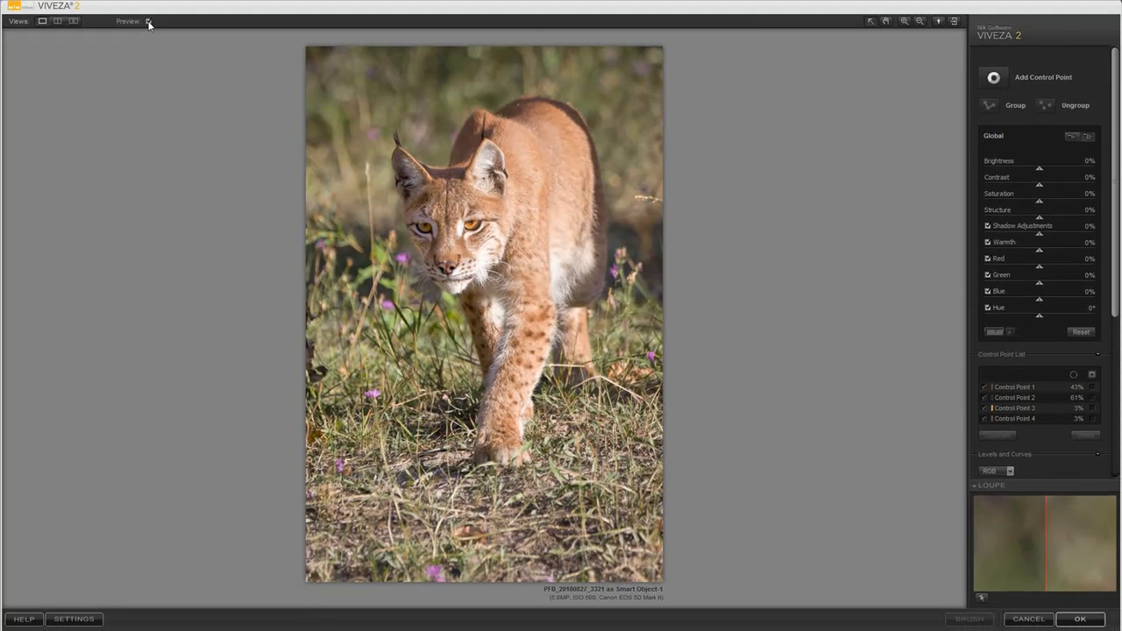
pyautogui.click(1079, 618)
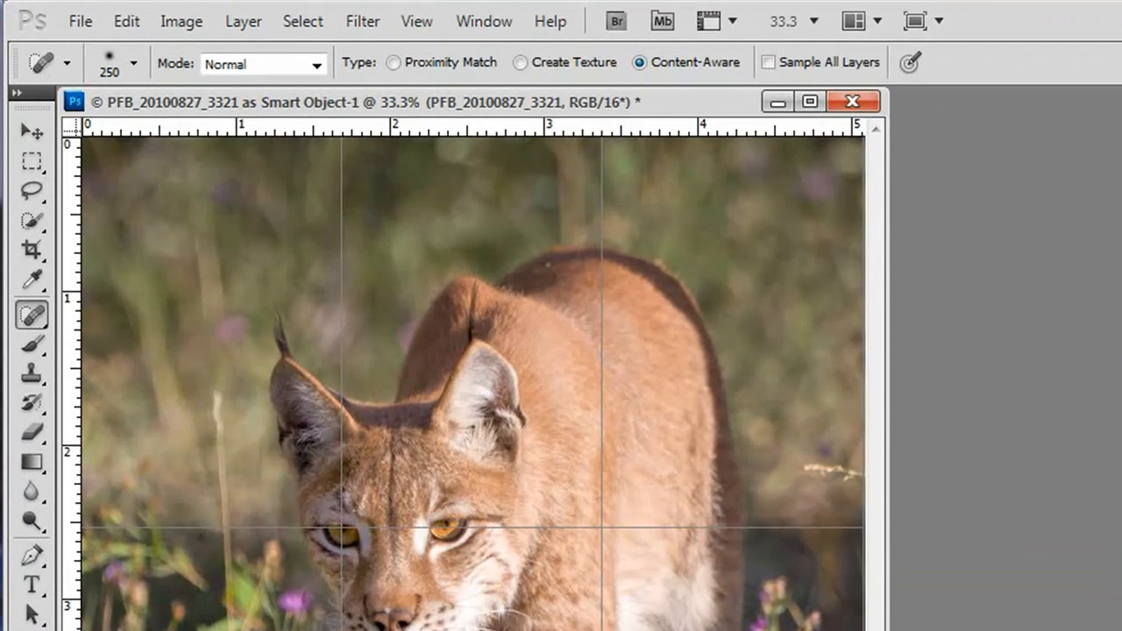
# Add a Curves adjustment layer named Mid-tone Adjustment in Luminosity mode and apply the Linear Contrast (RGB) preset
pyautogui.click(244, 22)
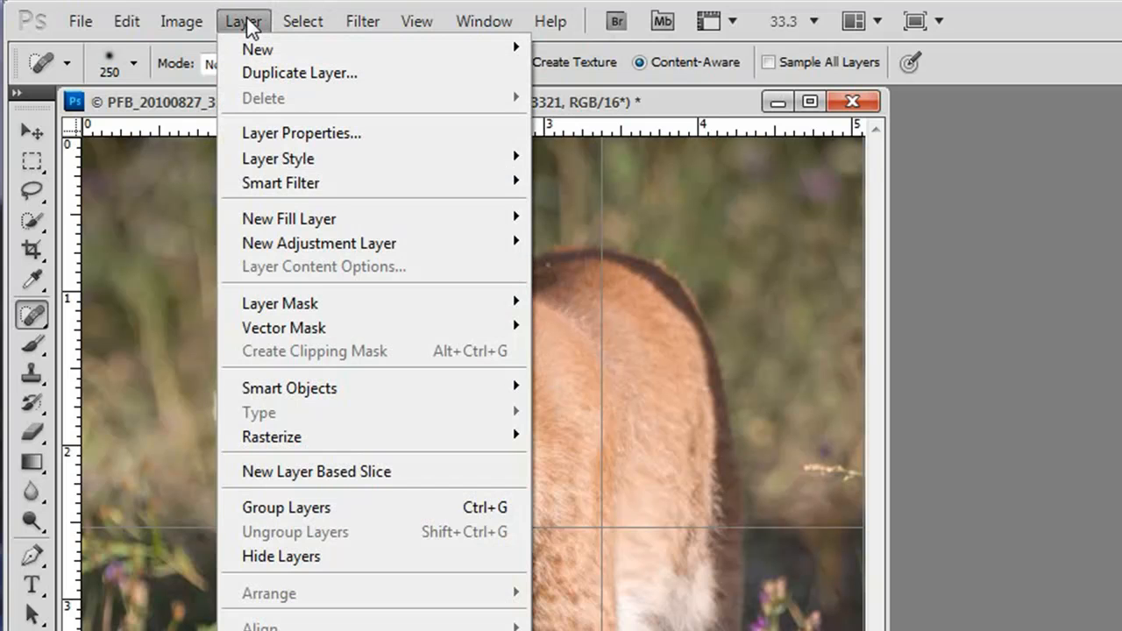
pyautogui.moveTo(363, 246)
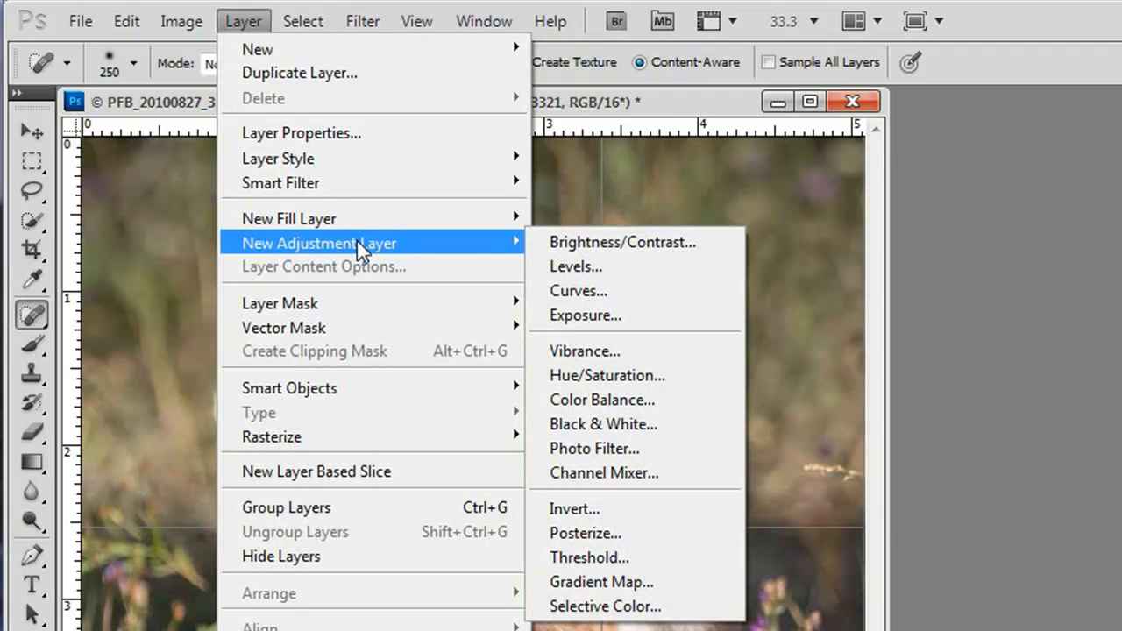
pyautogui.click(648, 295)
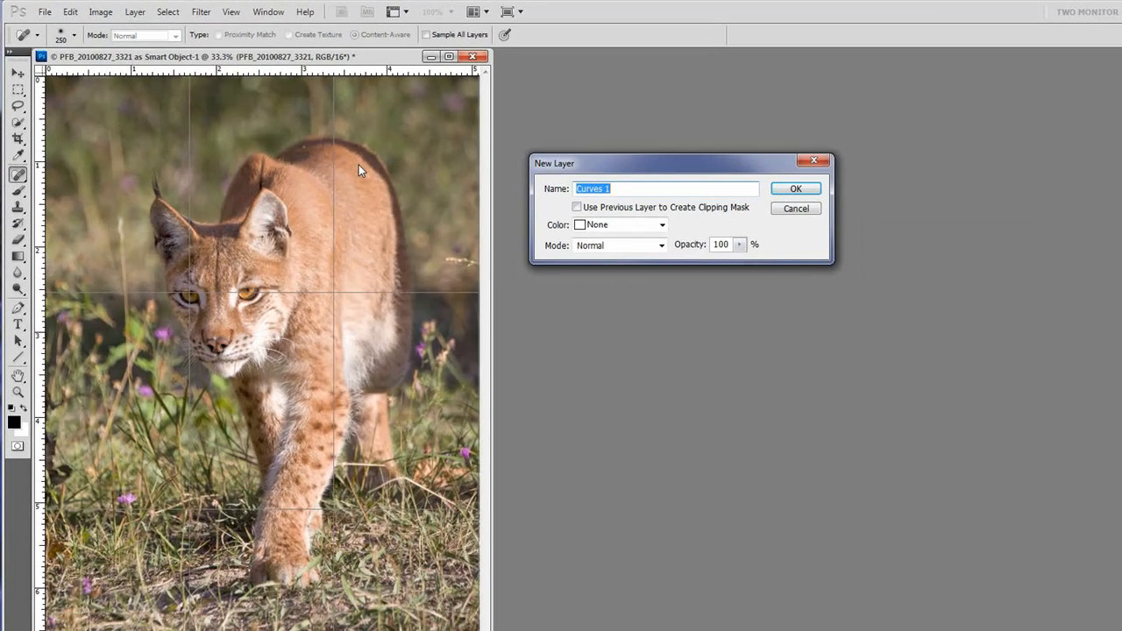
pyautogui.write('Mid-tone Adjustment')
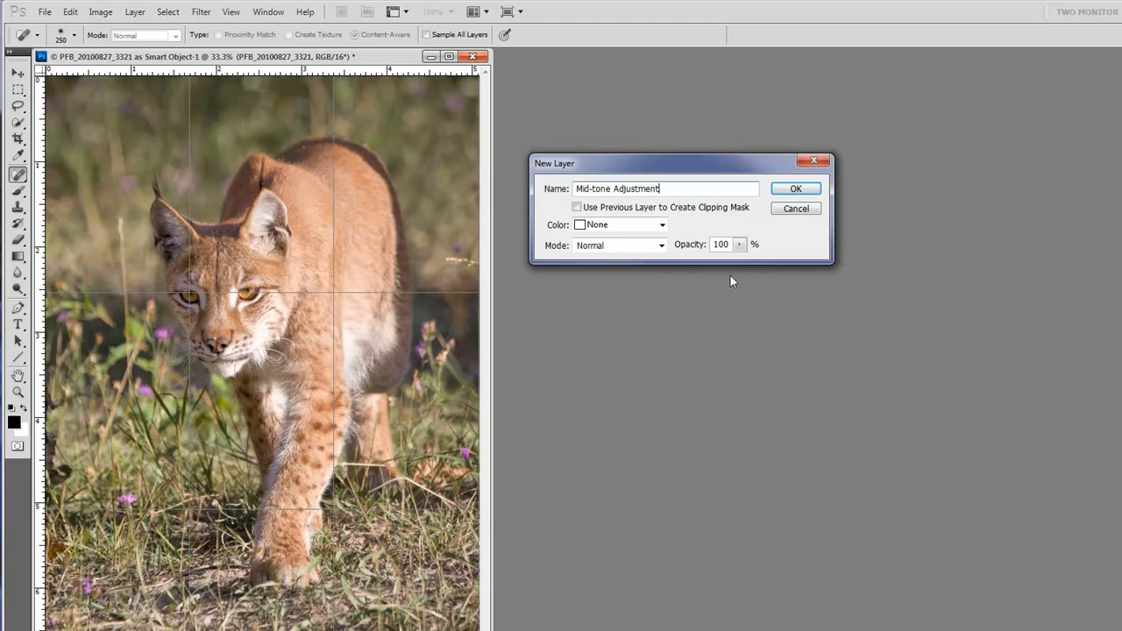
pyautogui.click(592, 252)
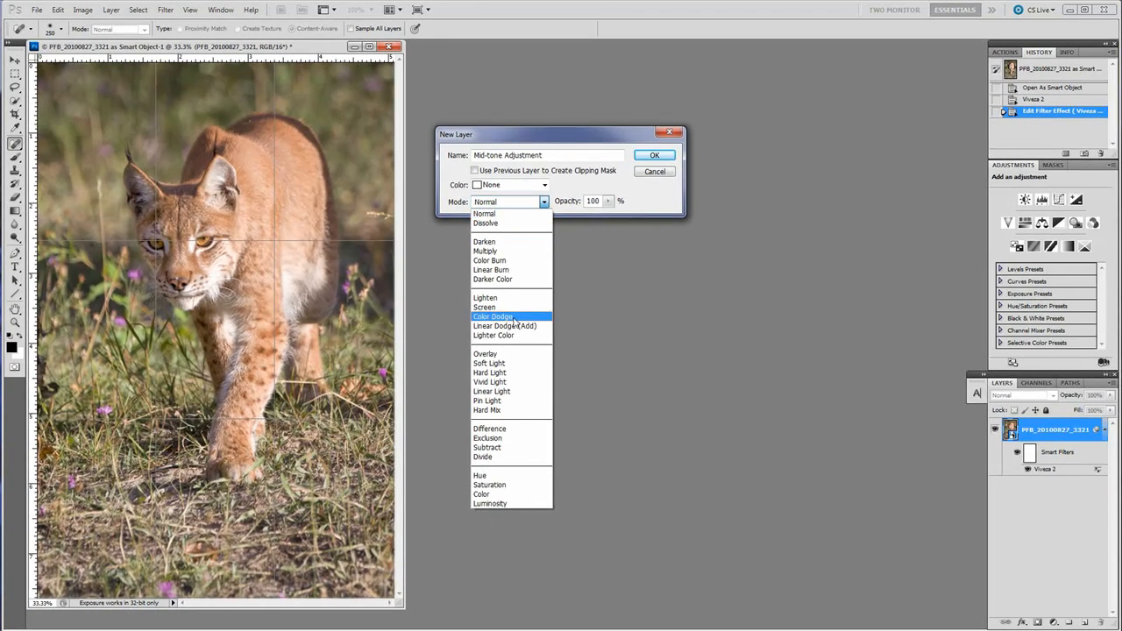
pyautogui.click(520, 505)
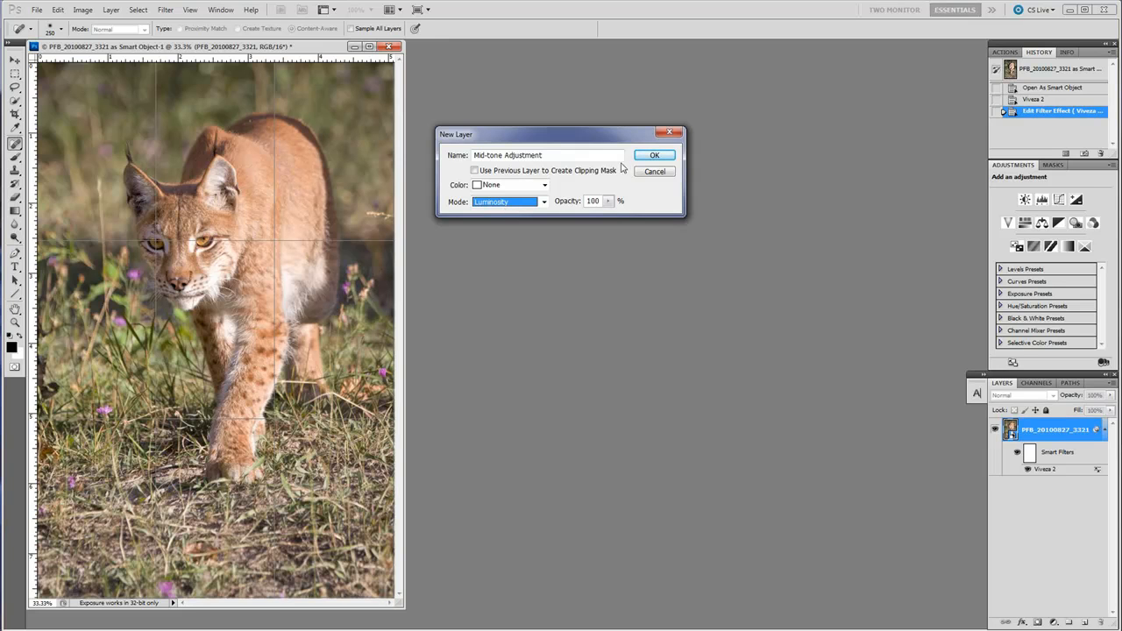
pyautogui.click(650, 157)
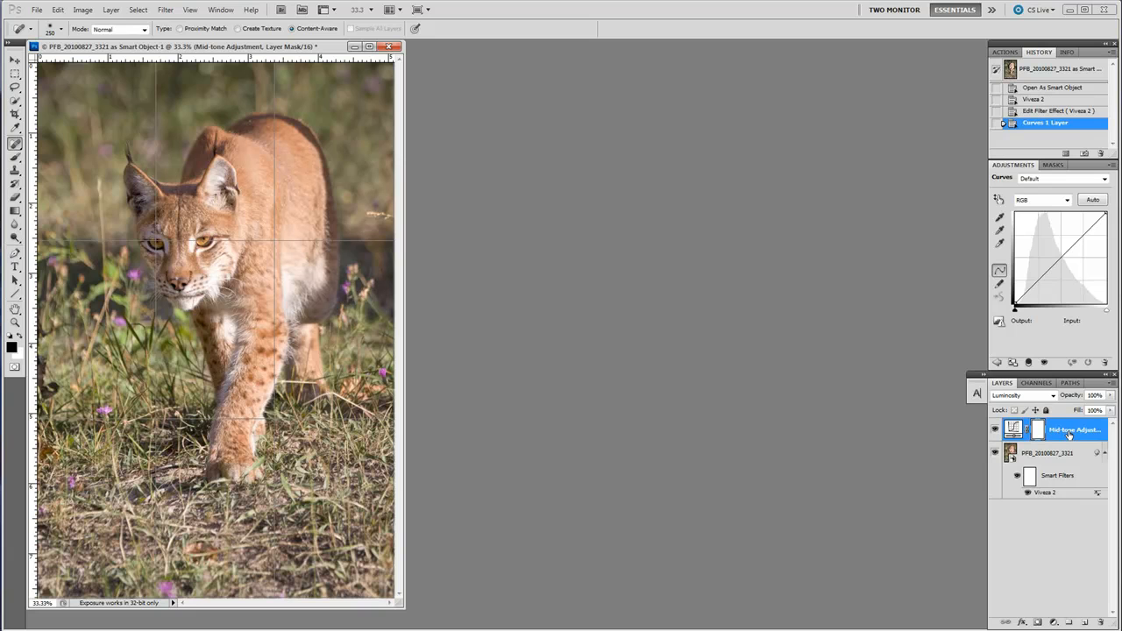
pyautogui.click(1047, 182)
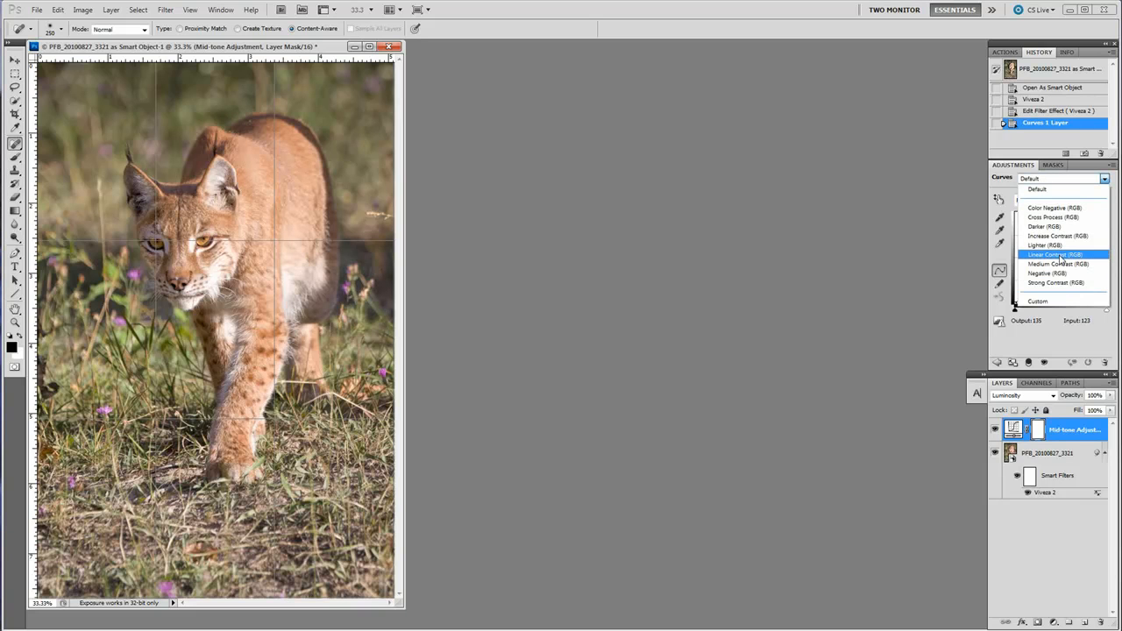
pyautogui.click(1061, 256)
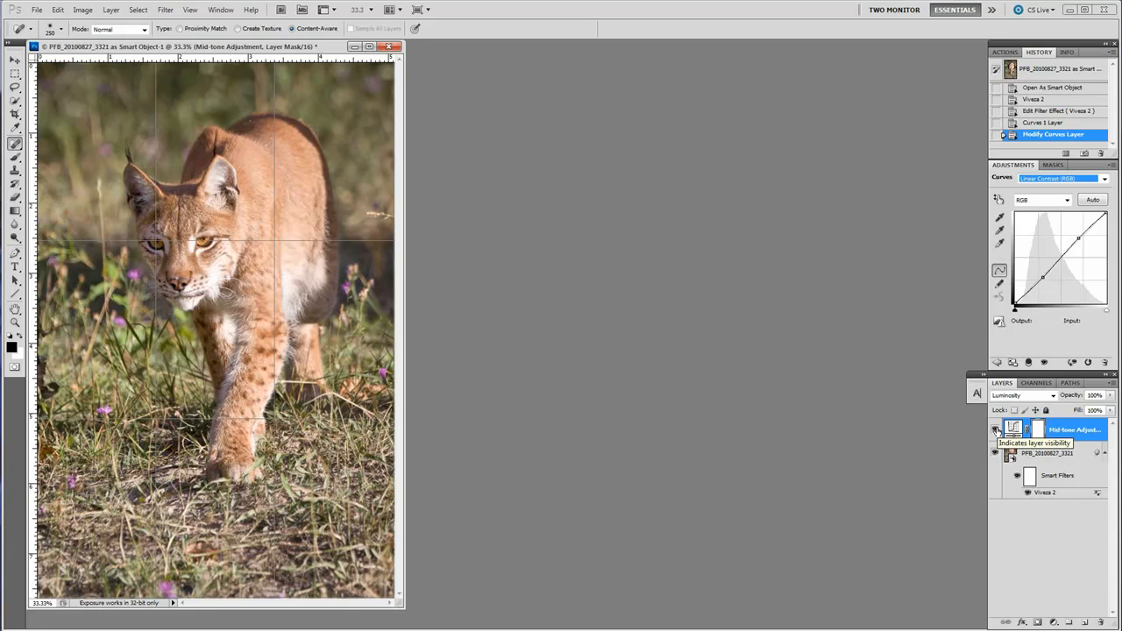
# Compare the image with and without the Mid-tone Adjustment layer
pyautogui.click(996, 429)
pyautogui.click(996, 430)
pyautogui.click(997, 430)
pyautogui.click(996, 430)
pyautogui.click(996, 429)
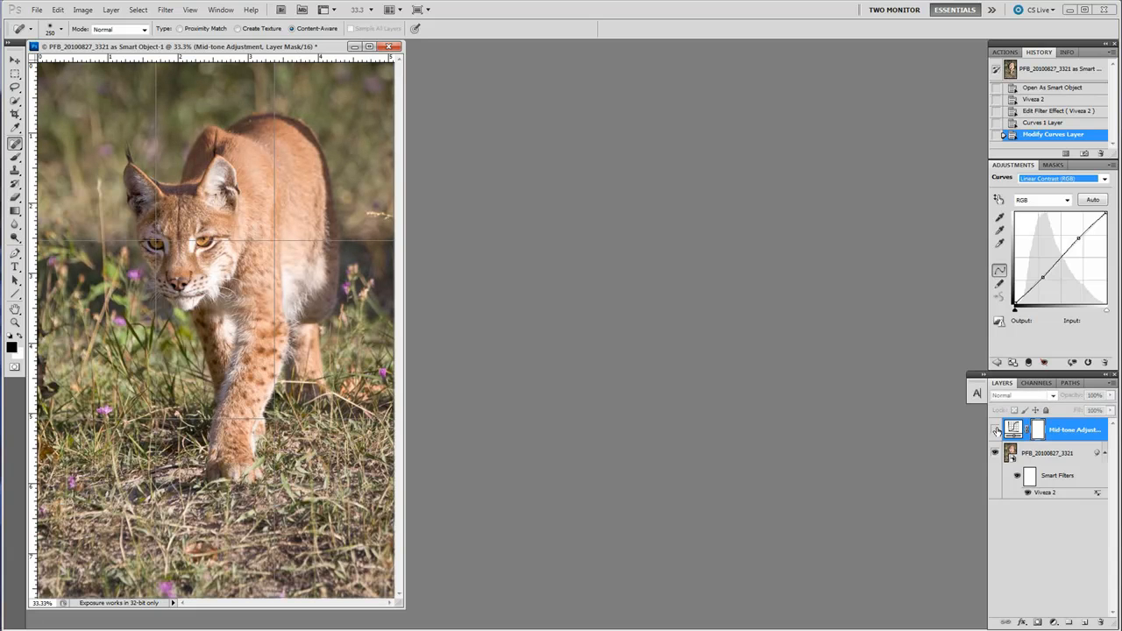
pyautogui.click(996, 430)
pyautogui.click(997, 431)
pyautogui.click(996, 430)
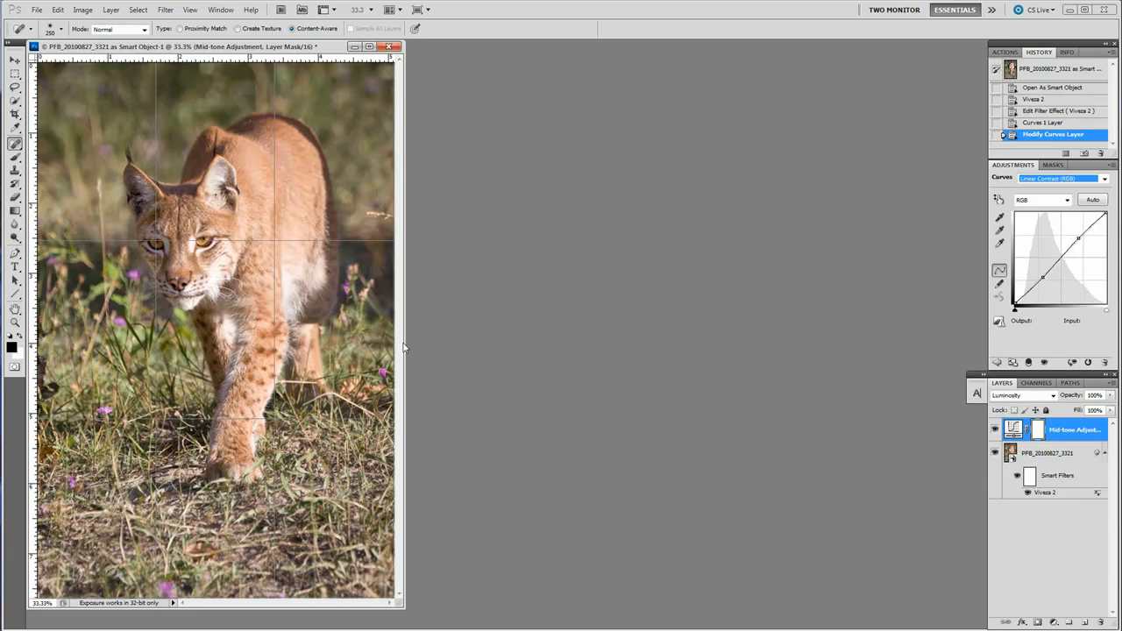
# Save the layered document as a Photoshop PSD file with its layers and ICC profile kept
pyautogui.click(38, 11)
pyautogui.click(52, 192)
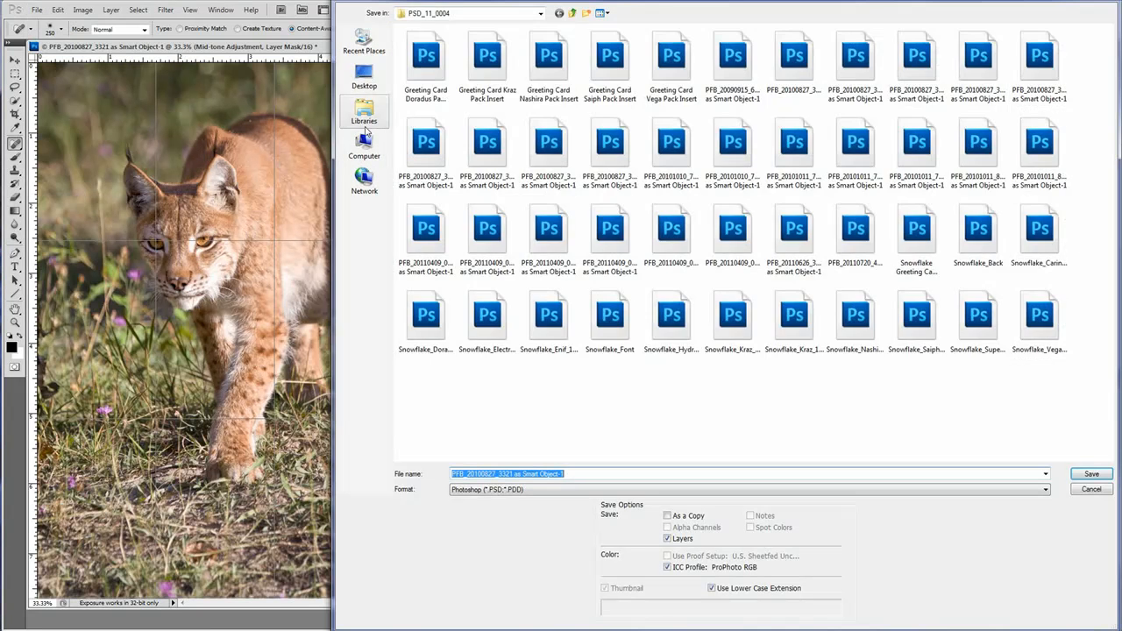
pyautogui.doubleClick(460, 66)
pyautogui.press('Return')
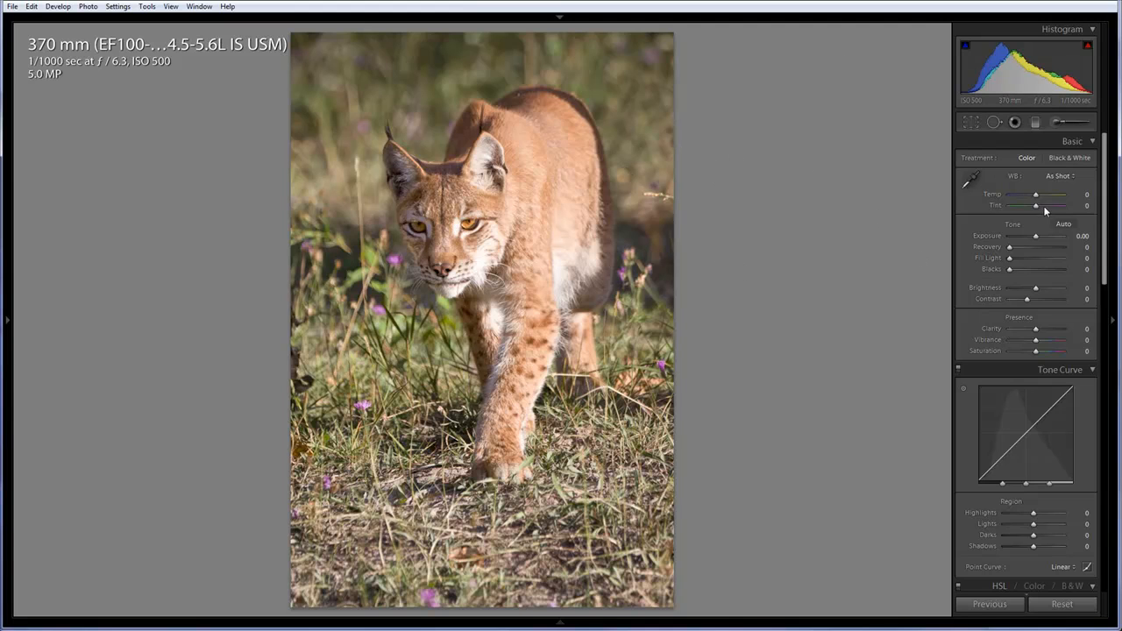
# In Lightroom, add a Highlight Priority post-crop vignette to the lynx photo with amount -22, midpoint 38 and roundness -56
pyautogui.moveTo(1103, 173); pyautogui.dragTo(1106, 477)
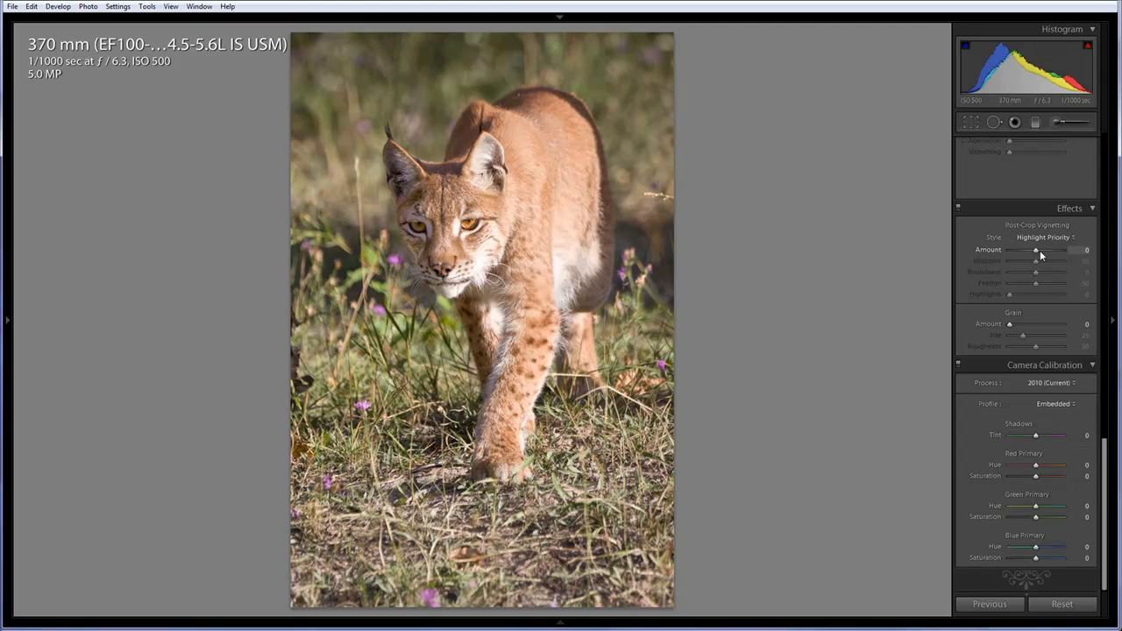
pyautogui.moveTo(1040, 250); pyautogui.dragTo(1032, 256)
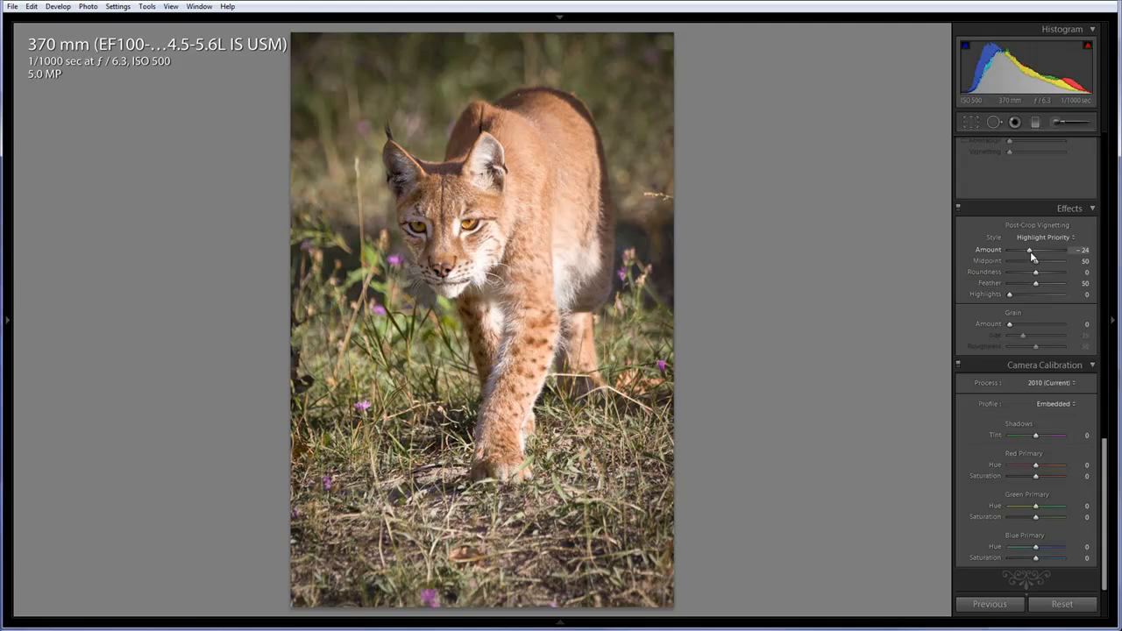
pyautogui.moveTo(1032, 255); pyautogui.dragTo(1033, 257)
pyautogui.moveTo(1033, 256)
pyautogui.mouseDown()
pyautogui.moveTo(1017, 257)
pyautogui.moveTo(1031, 254)
pyautogui.mouseUp()
pyautogui.moveTo(1038, 261)
pyautogui.mouseDown()
pyautogui.moveTo(1018, 261)
pyautogui.moveTo(1031, 261)
pyautogui.moveTo(1005, 278)
pyautogui.moveTo(1022, 272)
pyautogui.mouseUp()
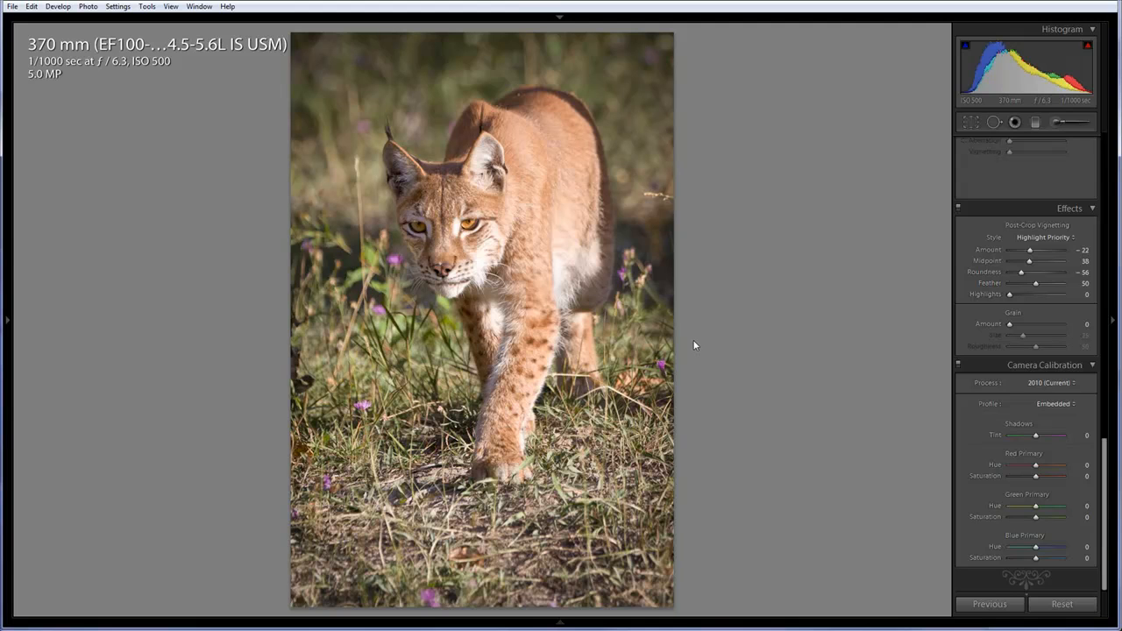
# View the finished photo enlarged, compare it side by side with the original version and return to developing it
pyautogui.press('e')
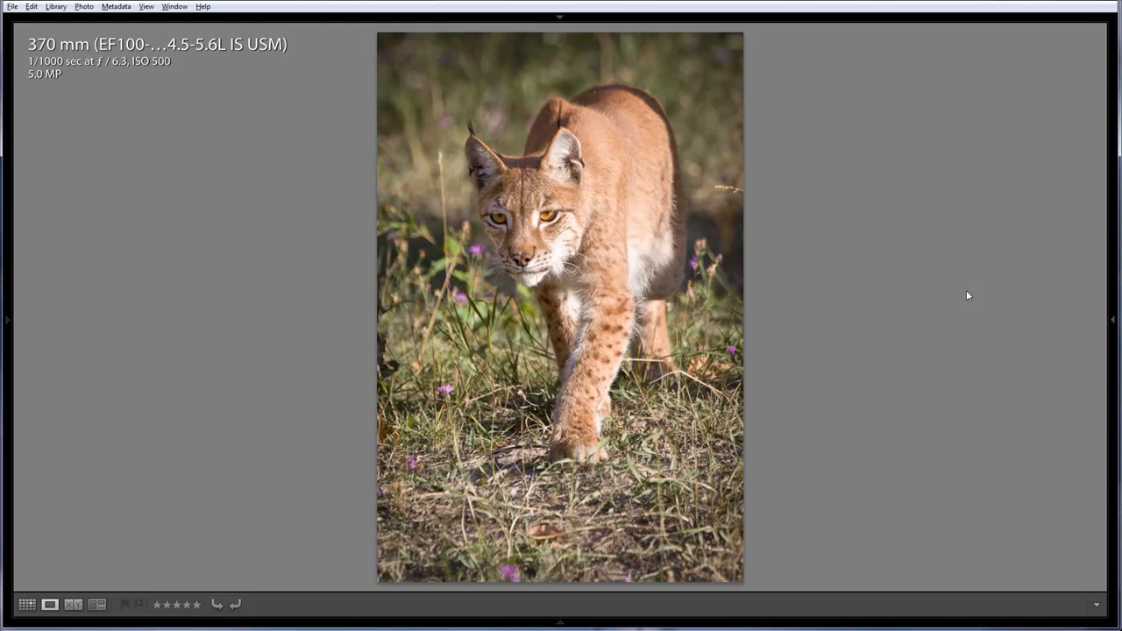
pyautogui.press('n')
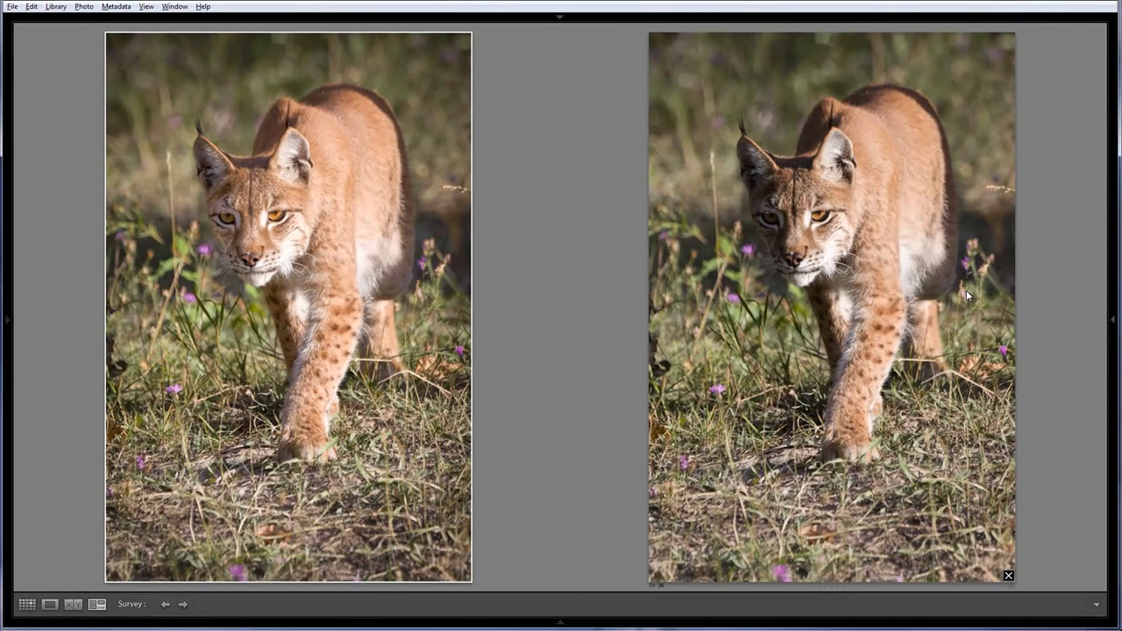
pyautogui.press('d')
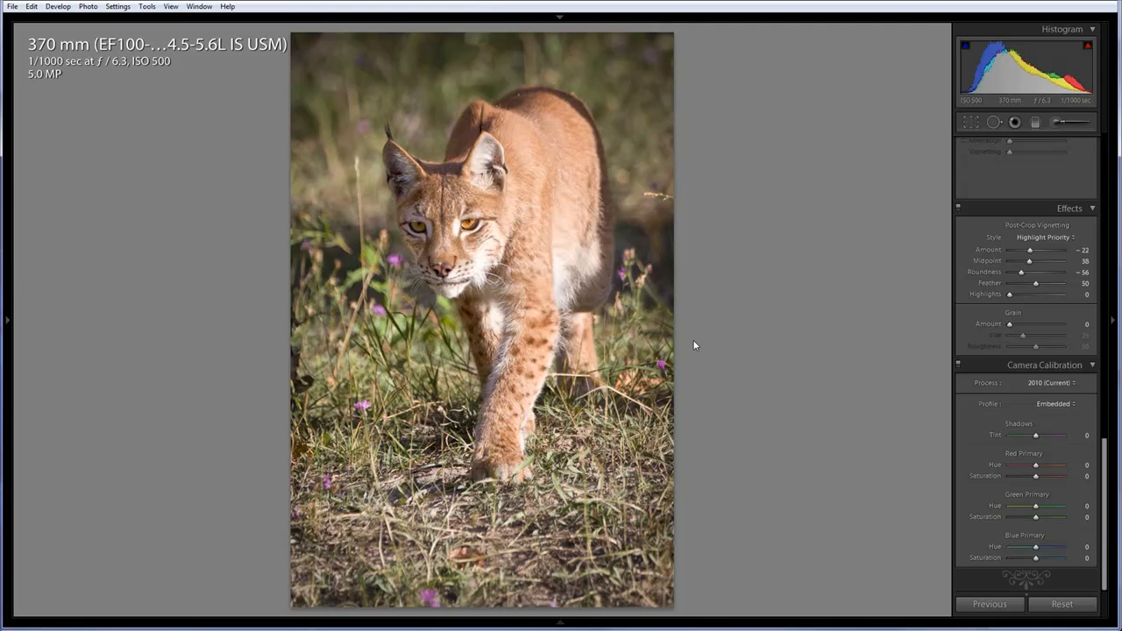